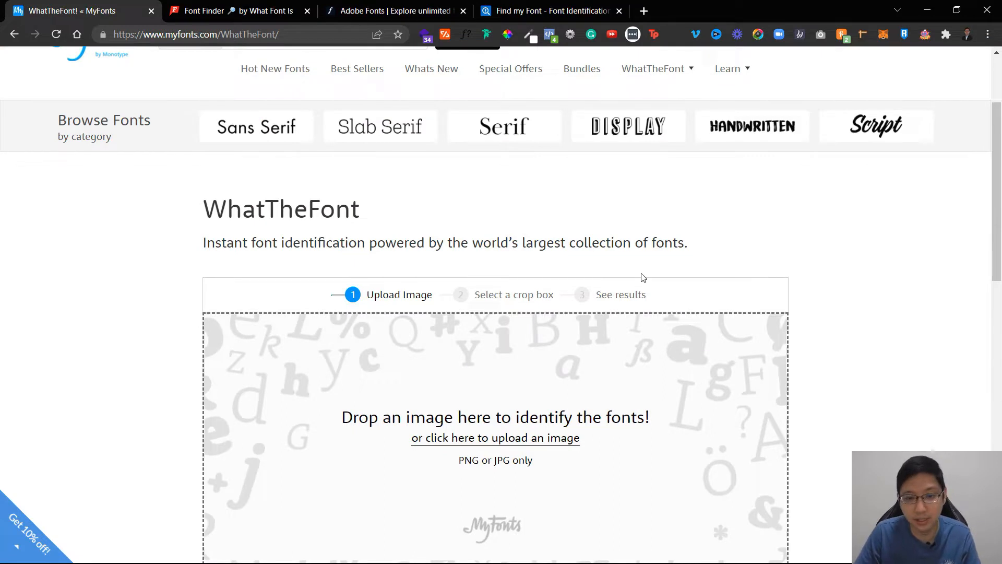
- Upload the YouTube logo image to WhatTheFont and narrow the crop box to the "YouTube" wordmark, excluding the play icon
scroll(396, 353, down, 1)
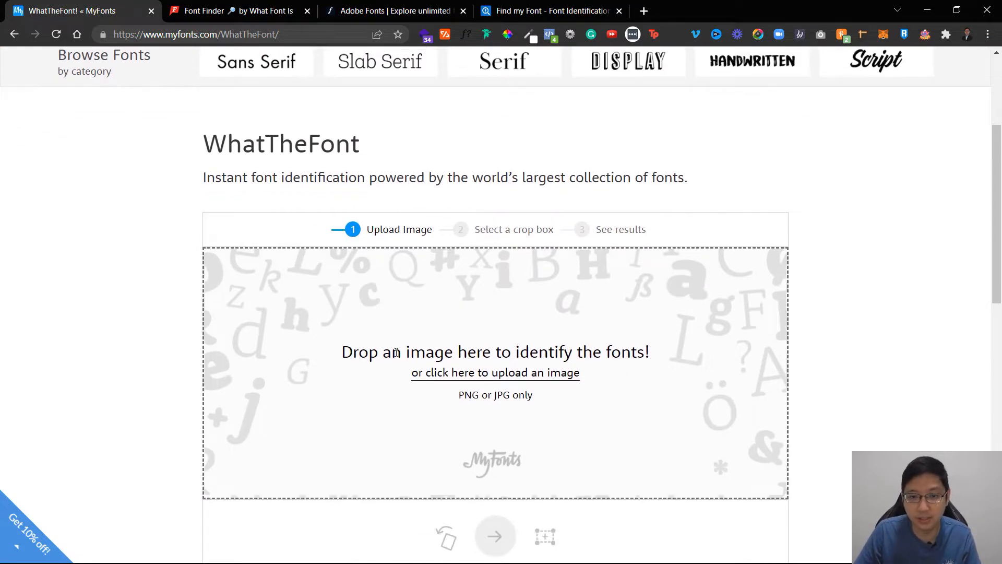
click(515, 381)
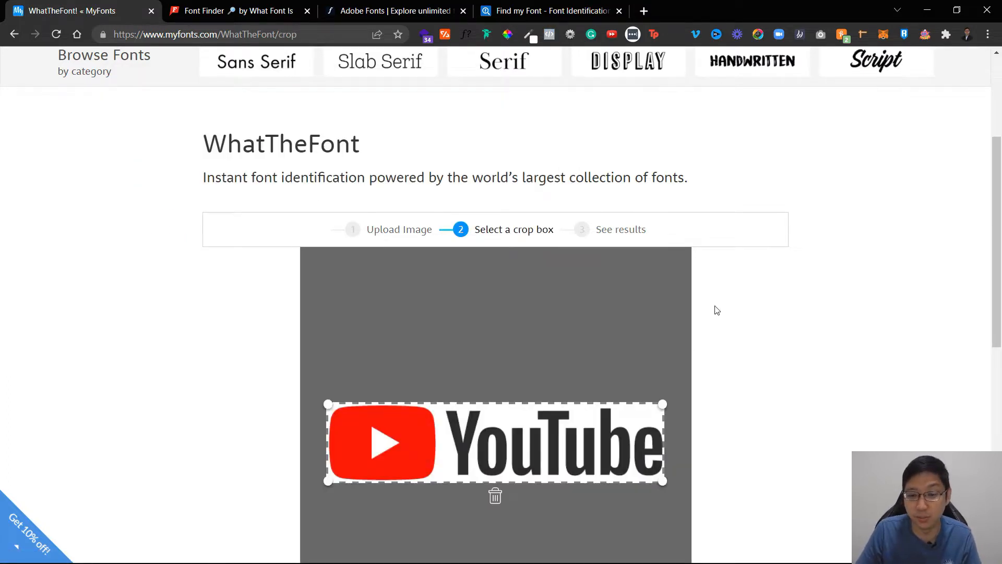
scroll(716, 310, down, 2)
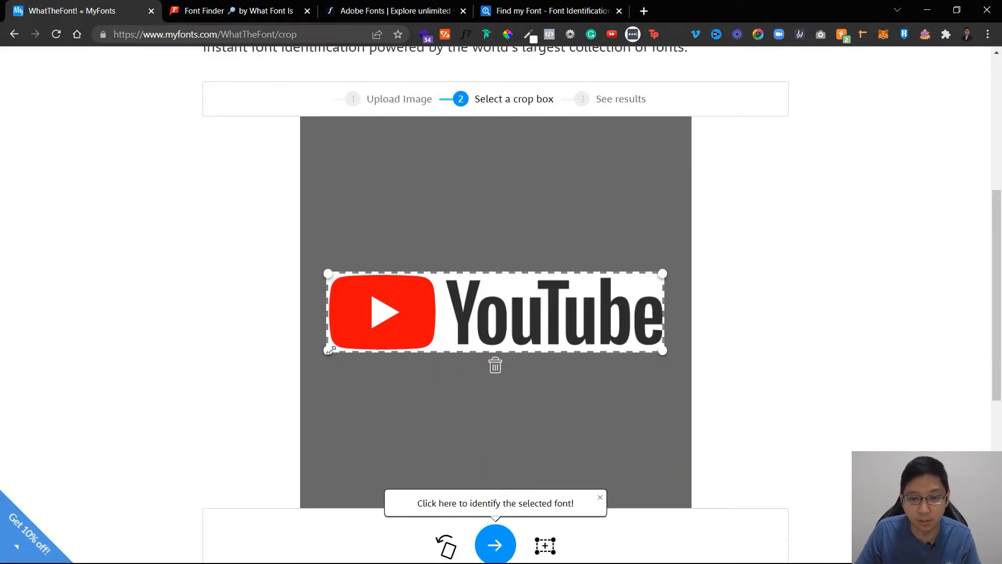
drag(330, 349, 440, 353)
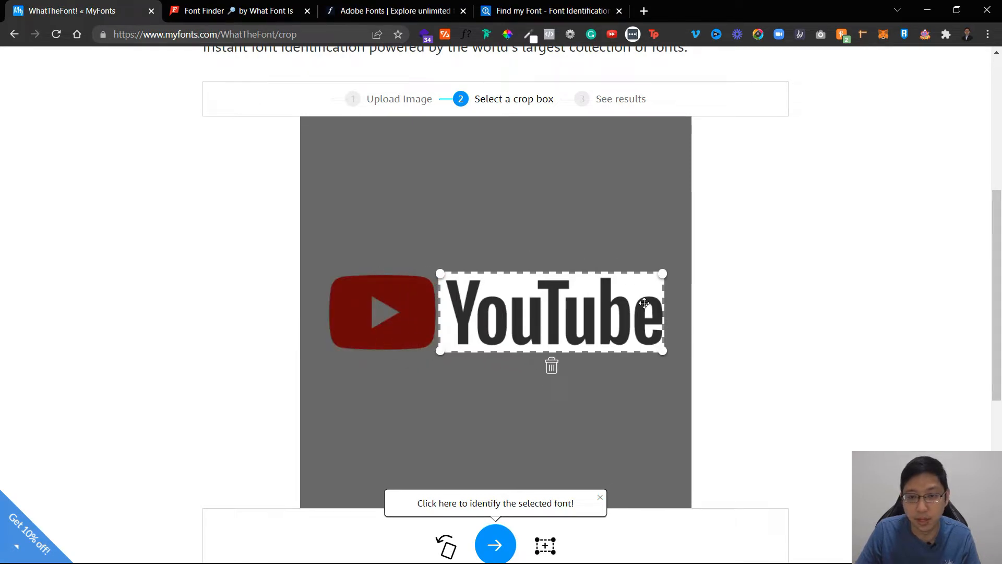
- Identify the font in the cropped wordmark and look through the matching fonts and their prices
scroll(546, 465, down, 3)
click(496, 414)
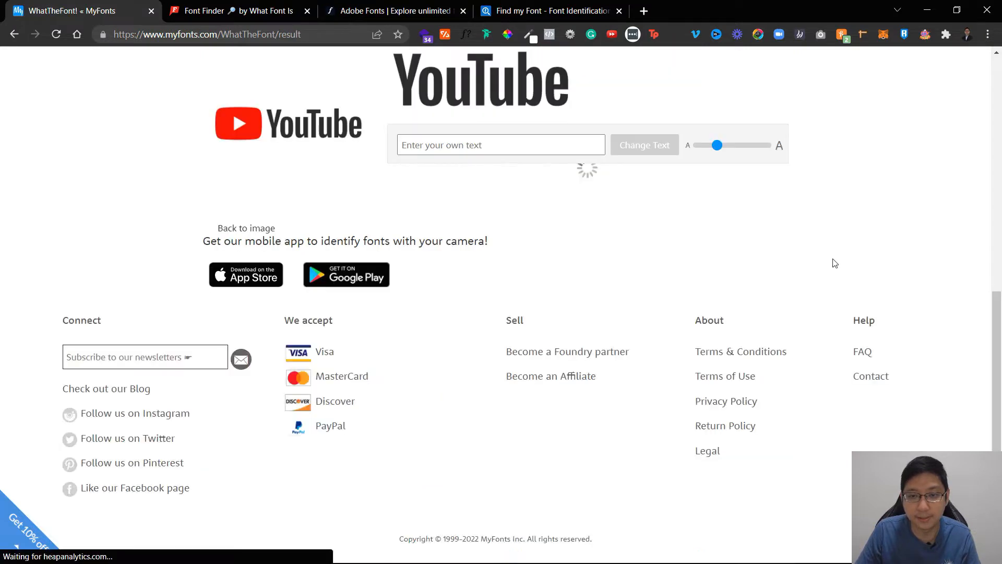
scroll(692, 339, up, 6)
scroll(882, 322, down, 1)
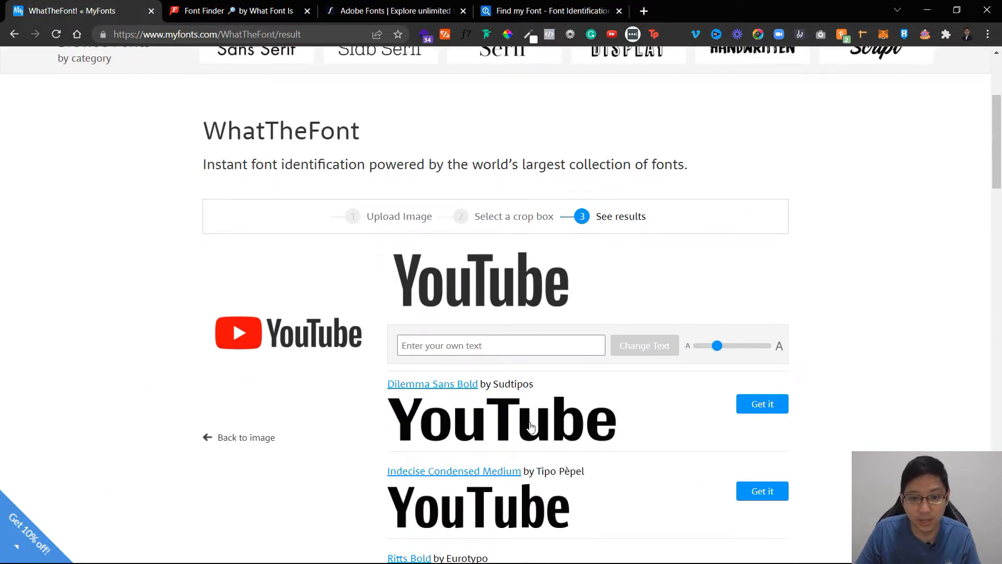
scroll(742, 443, down, 3)
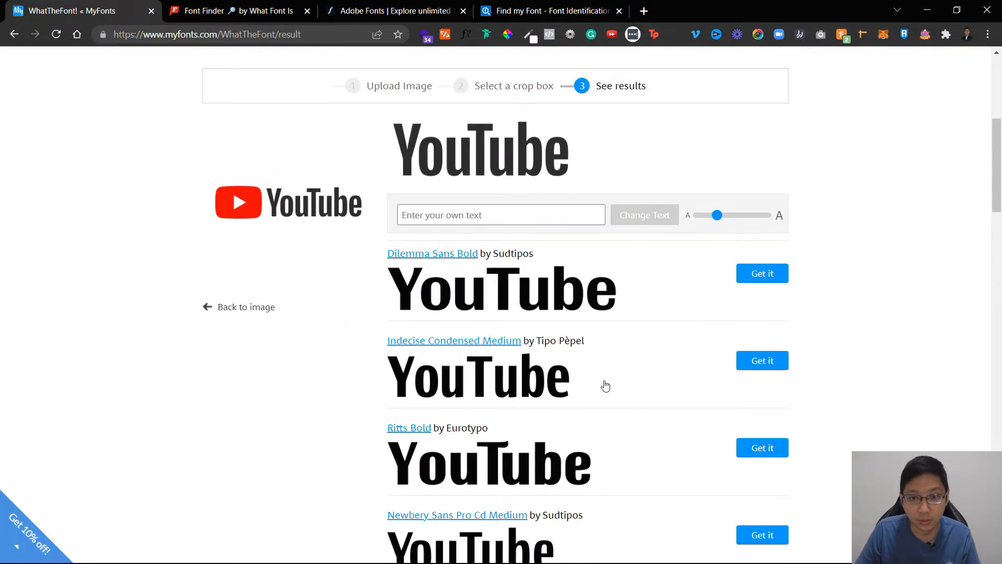
scroll(613, 379, up, 3)
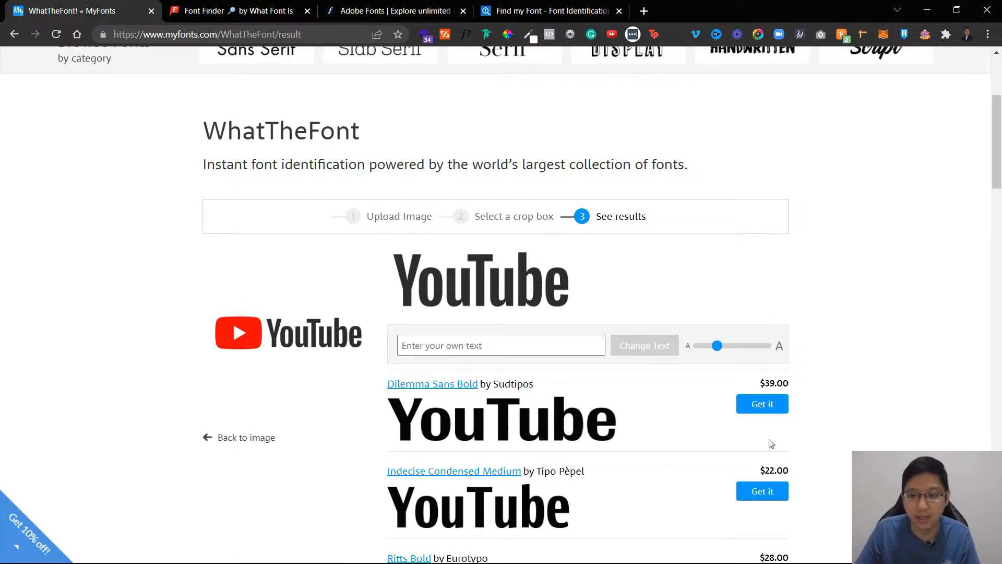
scroll(771, 443, down, 4)
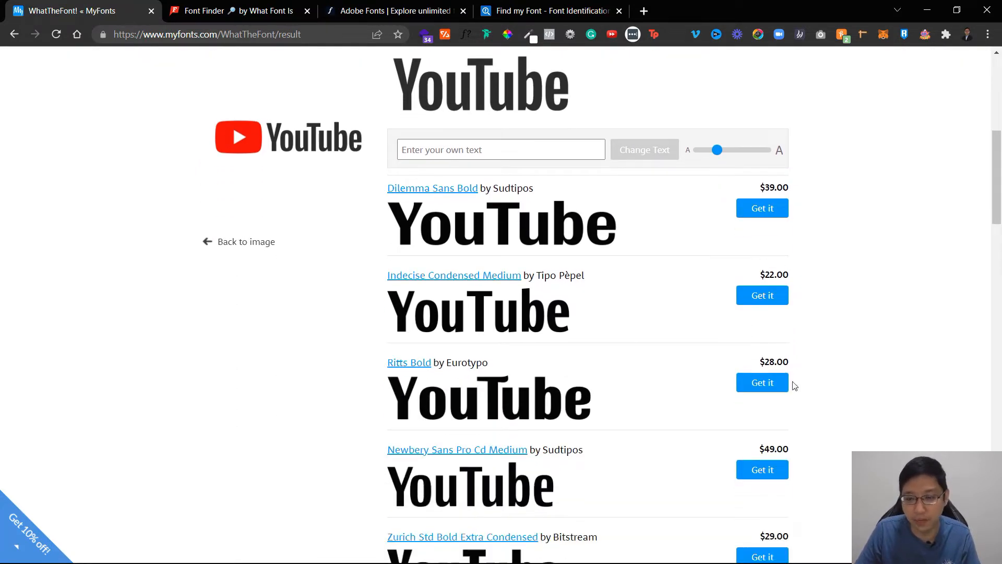
scroll(792, 394, down, 2)
scroll(791, 403, up, 3)
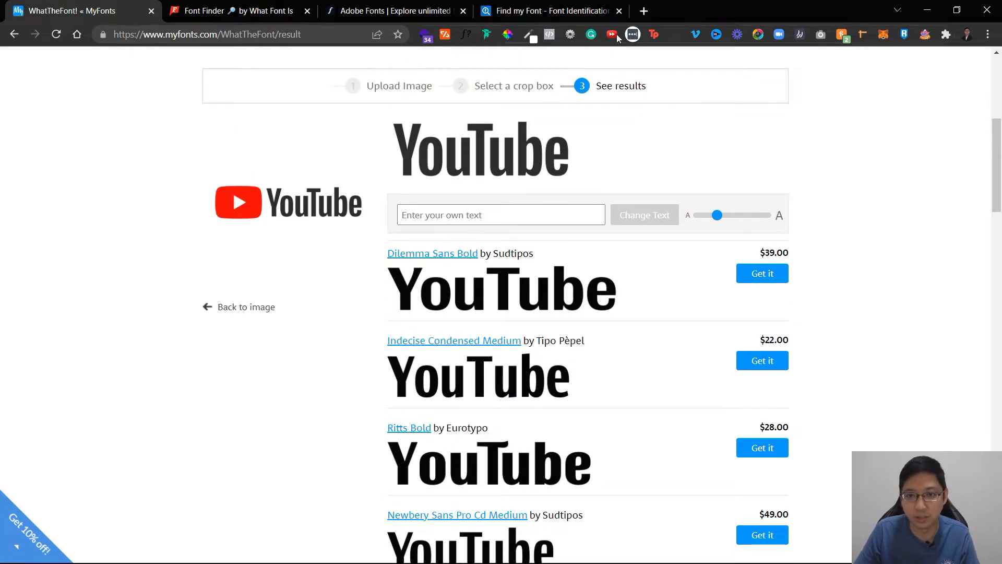
- Search Google in a new tab for "fonts similar to dilemma sans bold"
key(ctrl+t)
text(fonts similar)
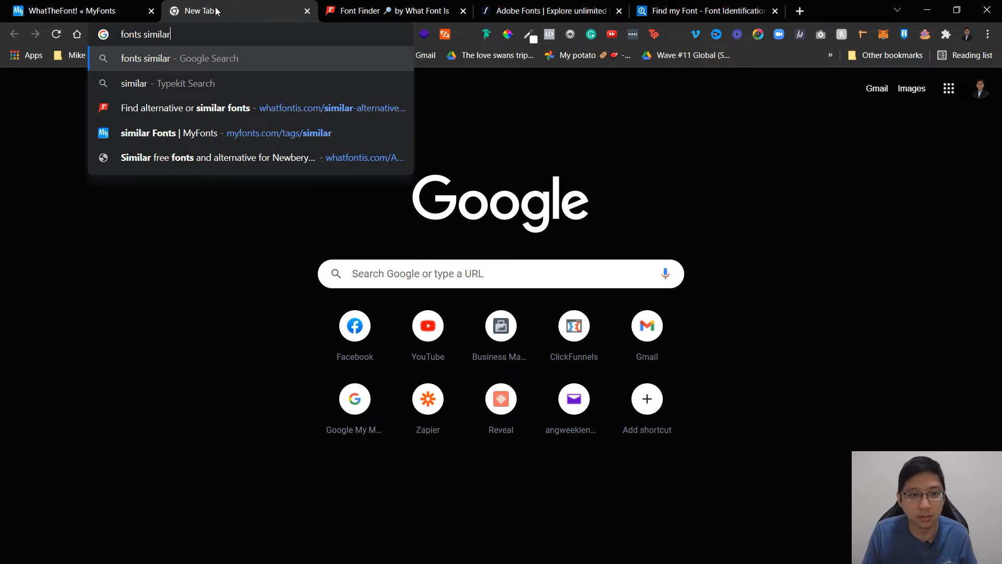
text( to dilemma sans bold)
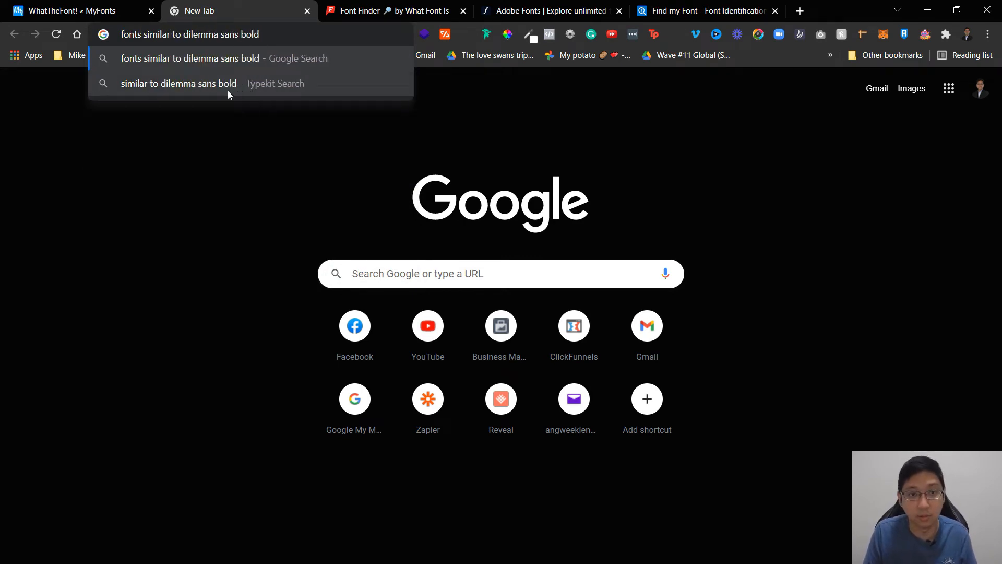
key(Return)
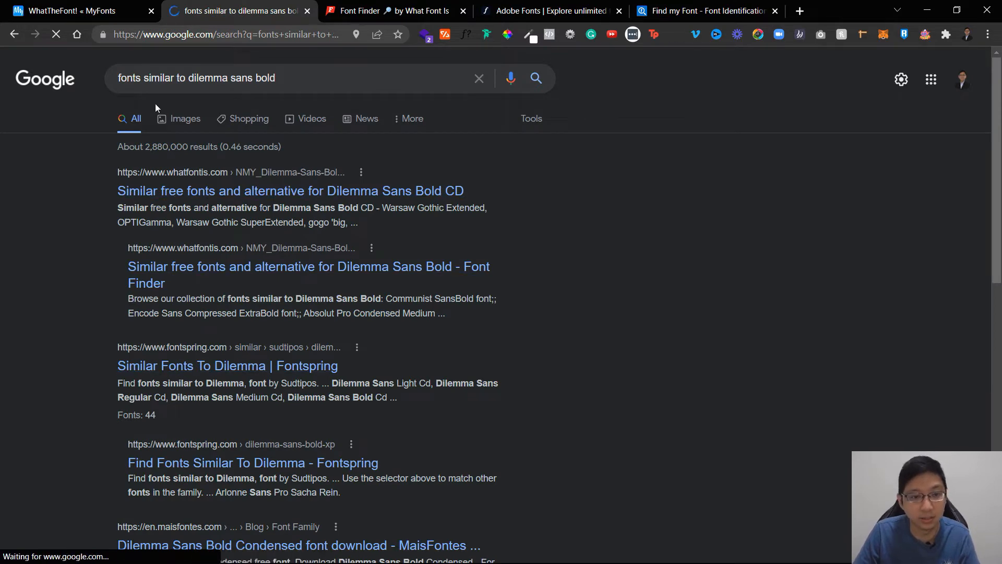
- Return to the WhatTheFont results and review more of the suggested fonts for the YouTube wordmark
click(79, 10)
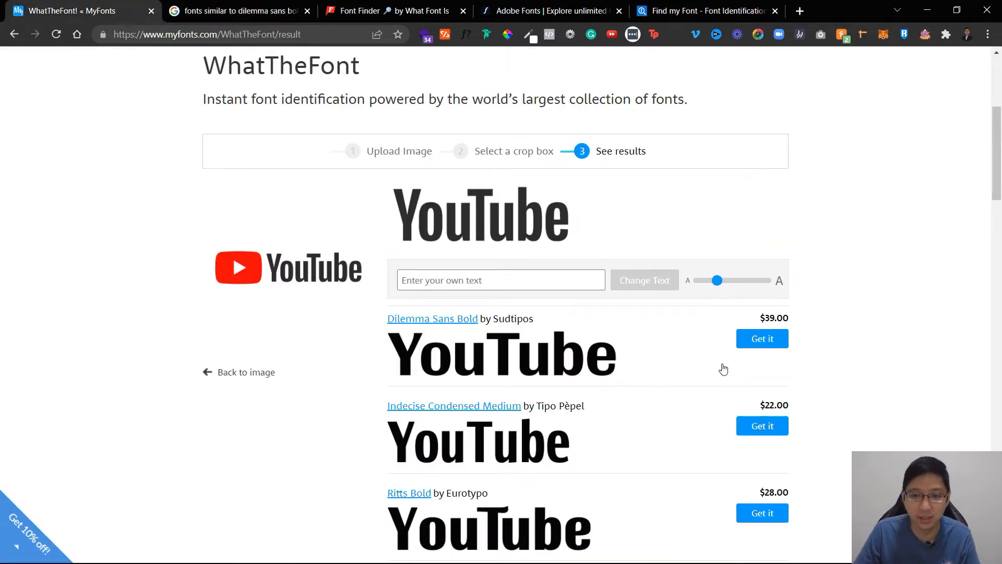
scroll(741, 389, down, 3)
scroll(773, 385, down, 1)
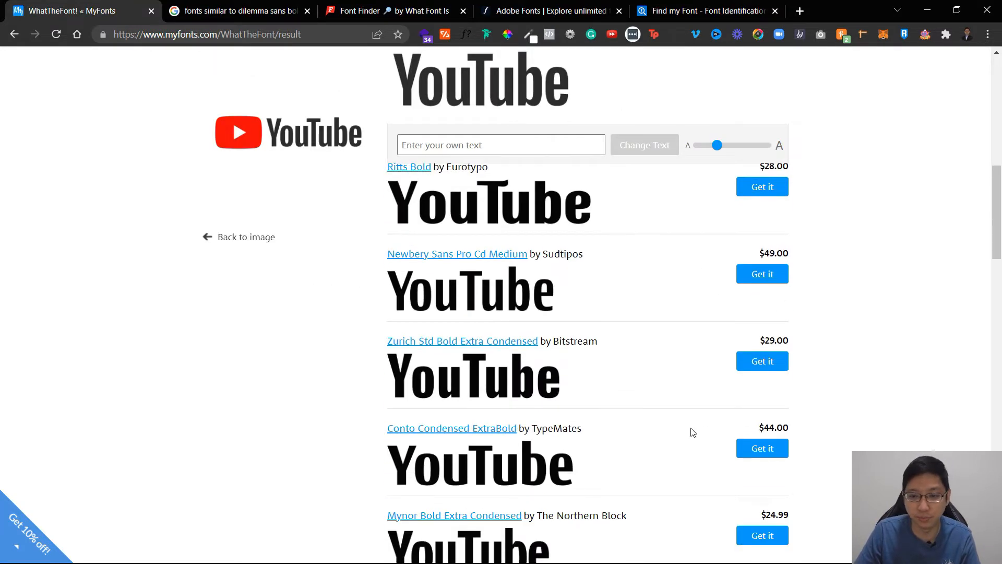
scroll(651, 416, up, 7)
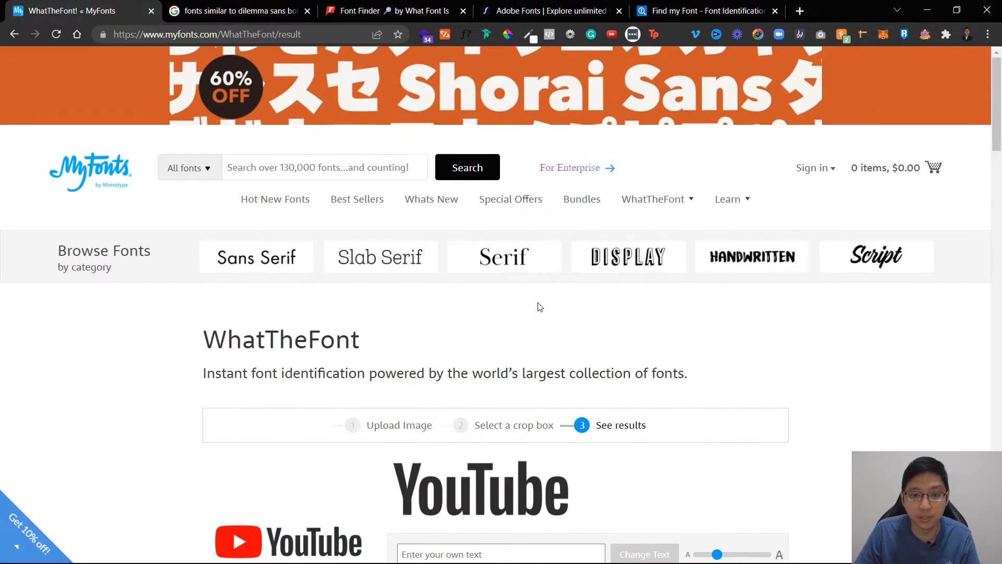
- Switch to the What Font Is site and upload the YouTube logo file "download" from the Downloads folder
click(375, 11)
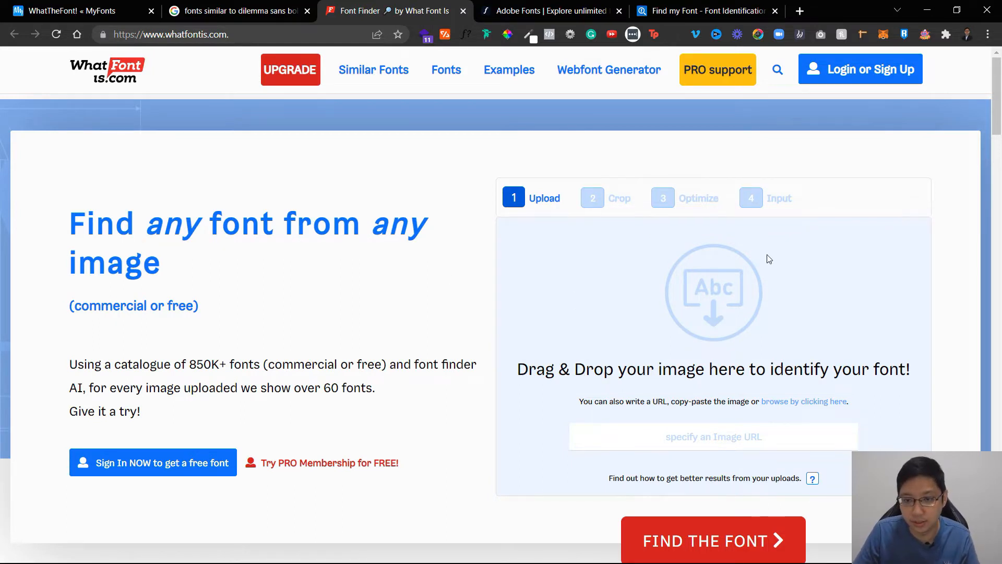
scroll(572, 295, down, 1)
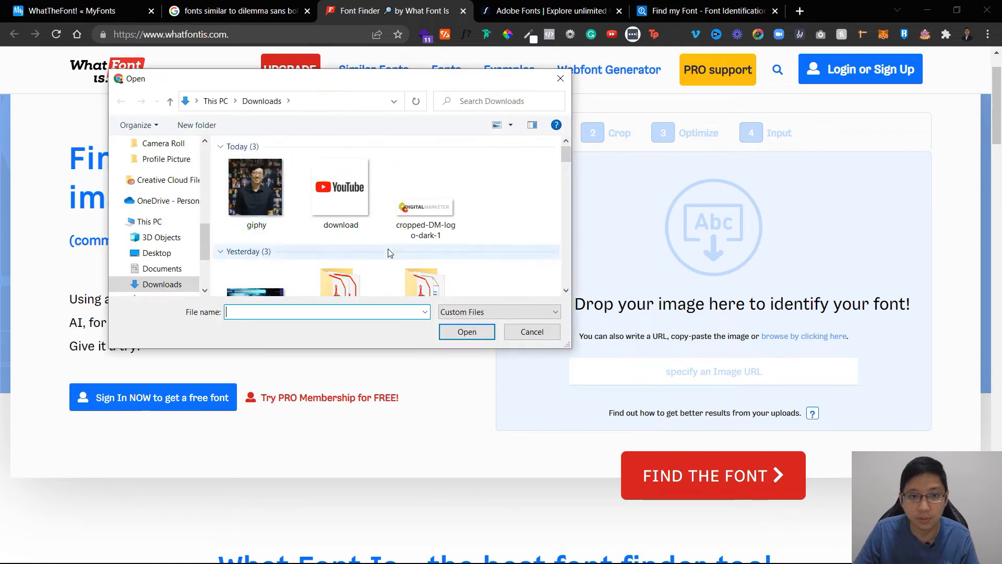
double_click(340, 183)
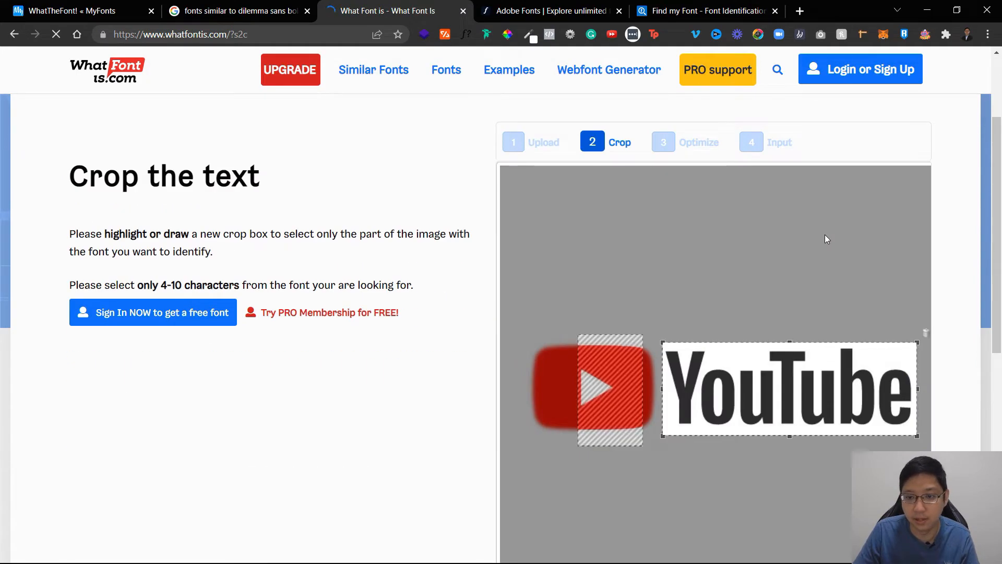
- Accept the suggested crop around the YouTube wordmark and proceed through image optimization without adjustments
scroll(794, 323, down, 4)
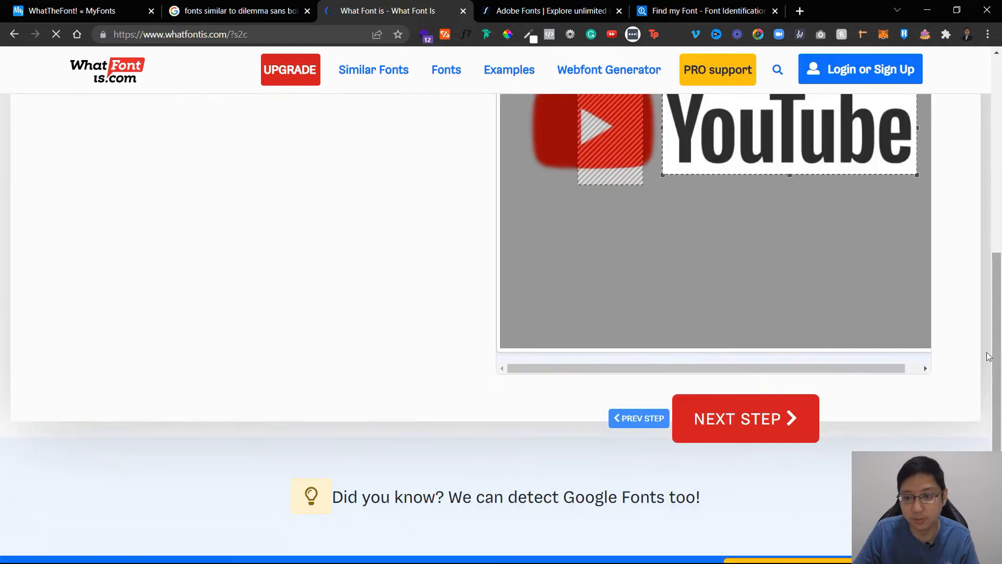
click(757, 420)
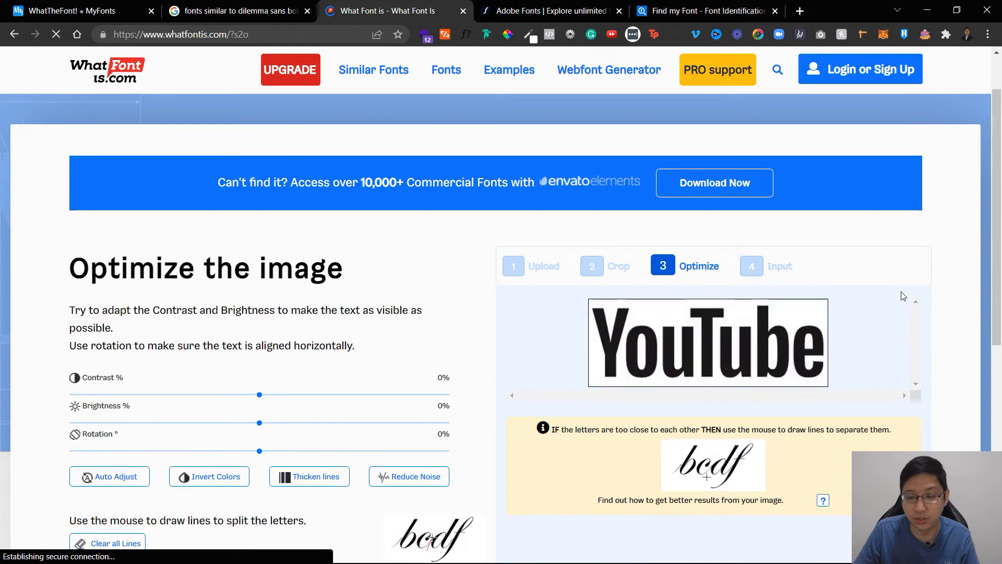
scroll(904, 296, down, 2)
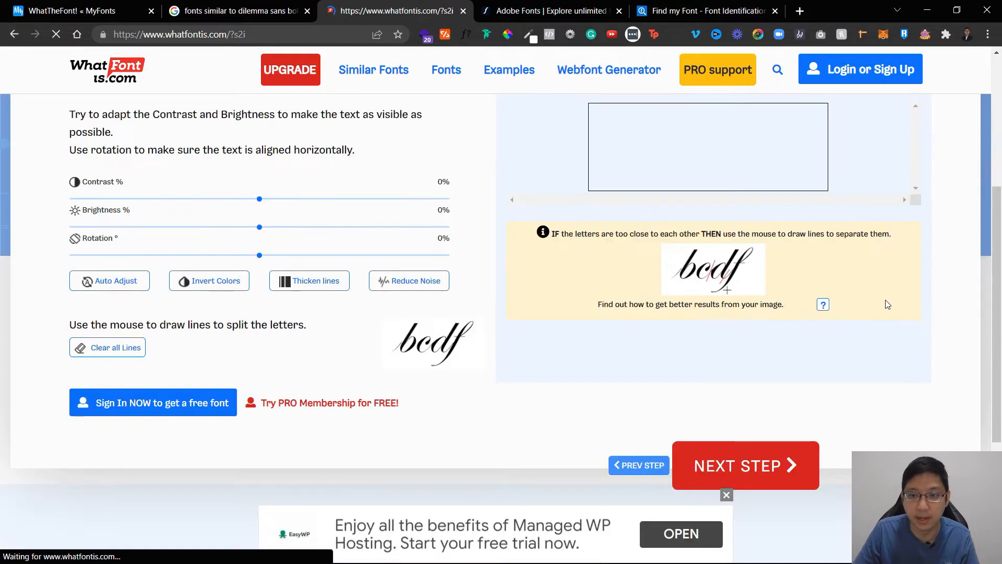
click(738, 465)
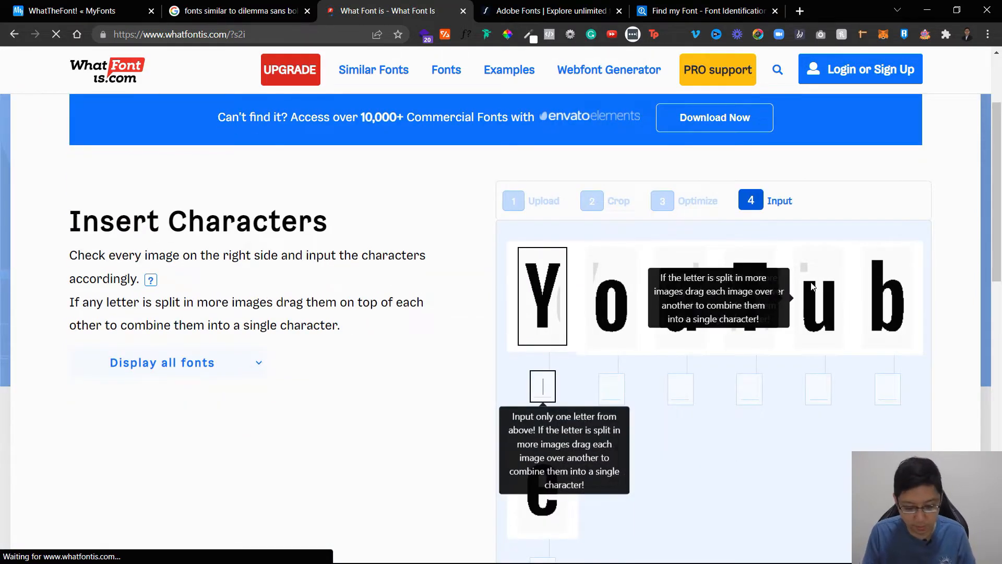
- Enter the characters Y, o, u, T, u, b, e for the letter images and submit them to find matching fonts
text(YouT)
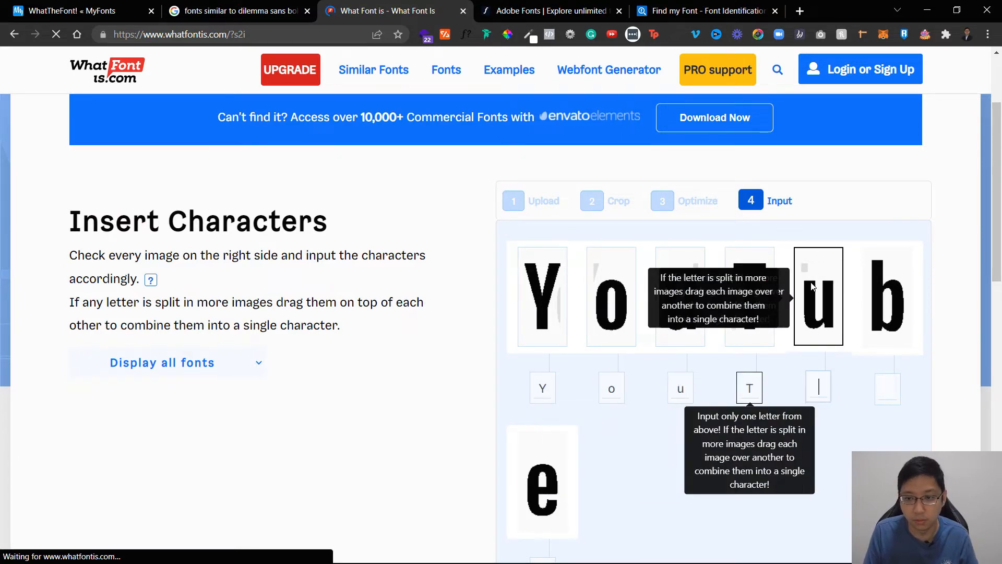
text(ube)
scroll(666, 385, down, 3)
click(738, 552)
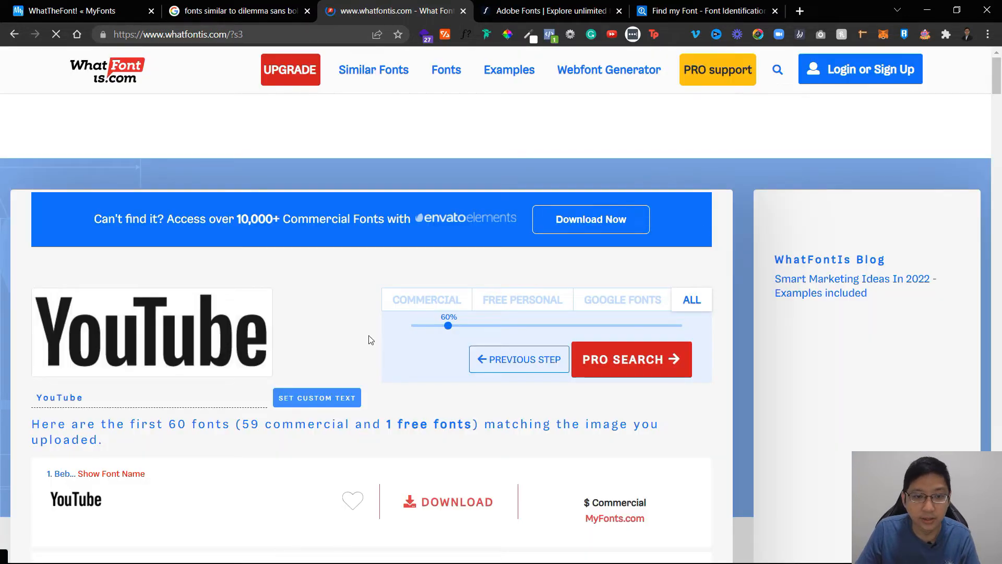
- Examine the list of matching fonts, including the first match's character preview and the license types and prices
scroll(369, 340, down, 2)
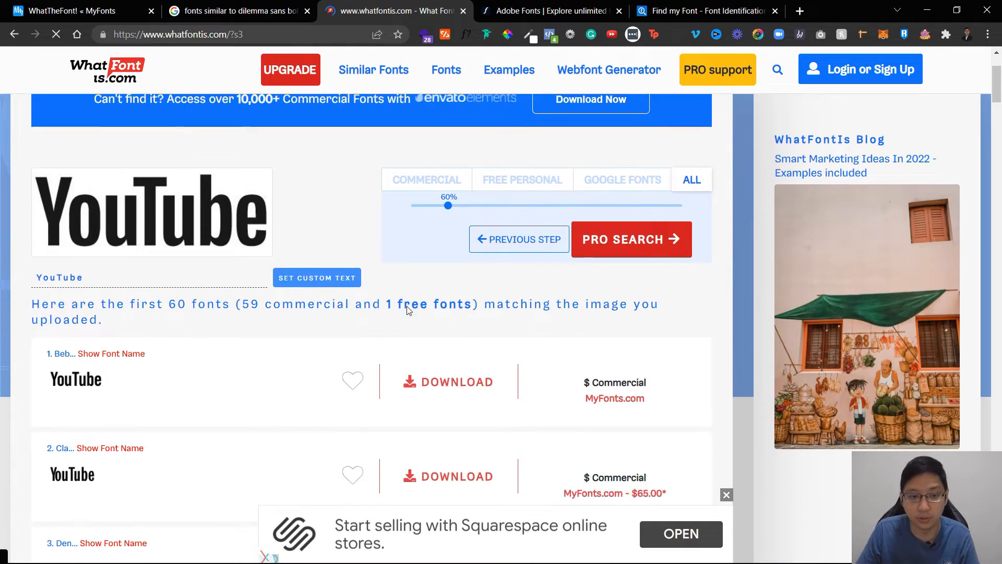
mouse_move(82, 389)
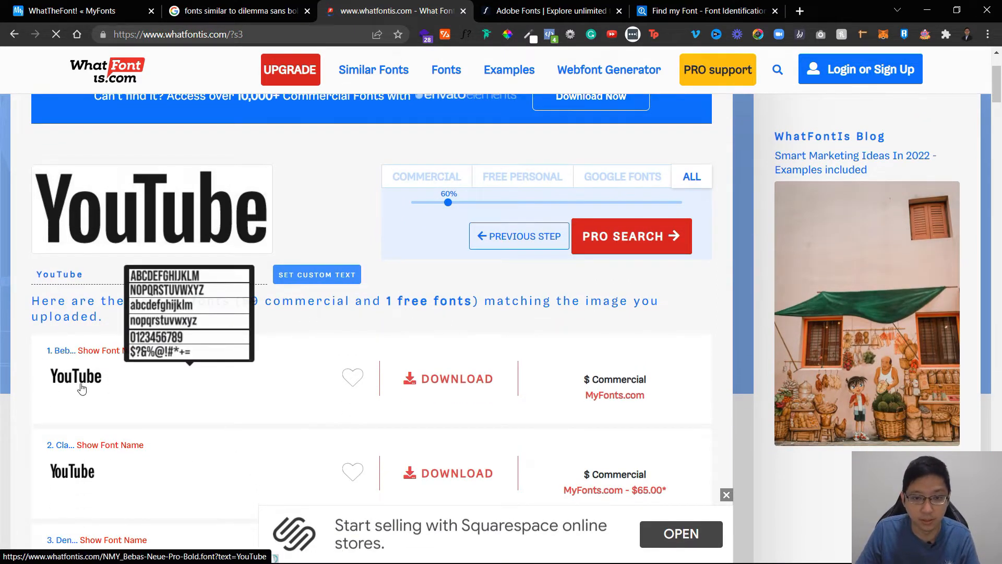
scroll(574, 339, down, 1)
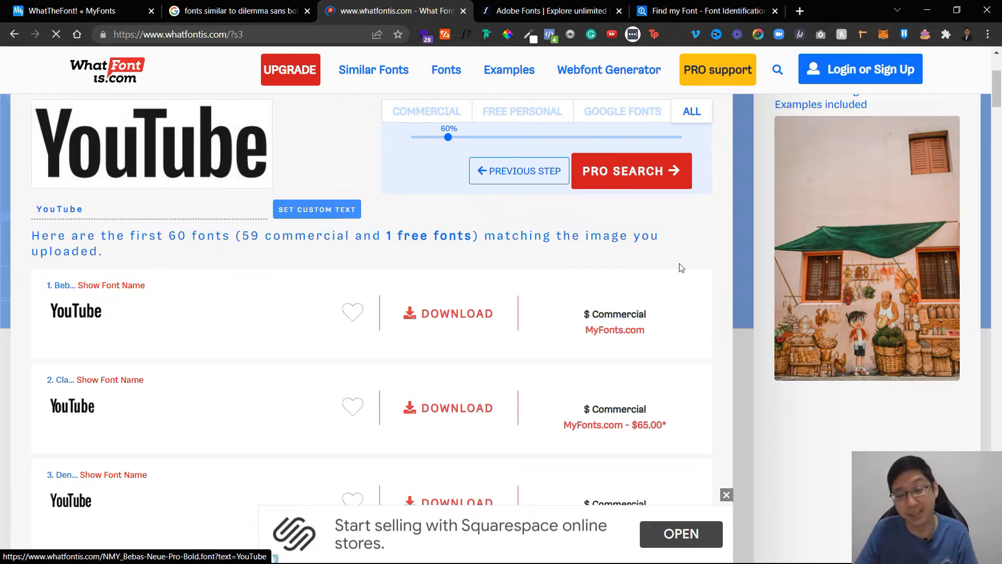
scroll(681, 268, down, 6)
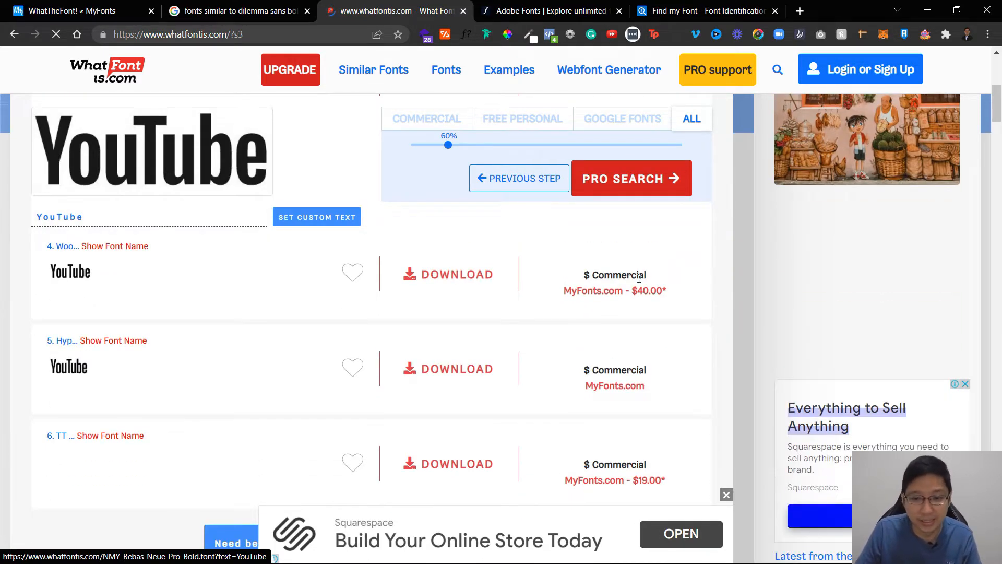
scroll(639, 277, down, 4)
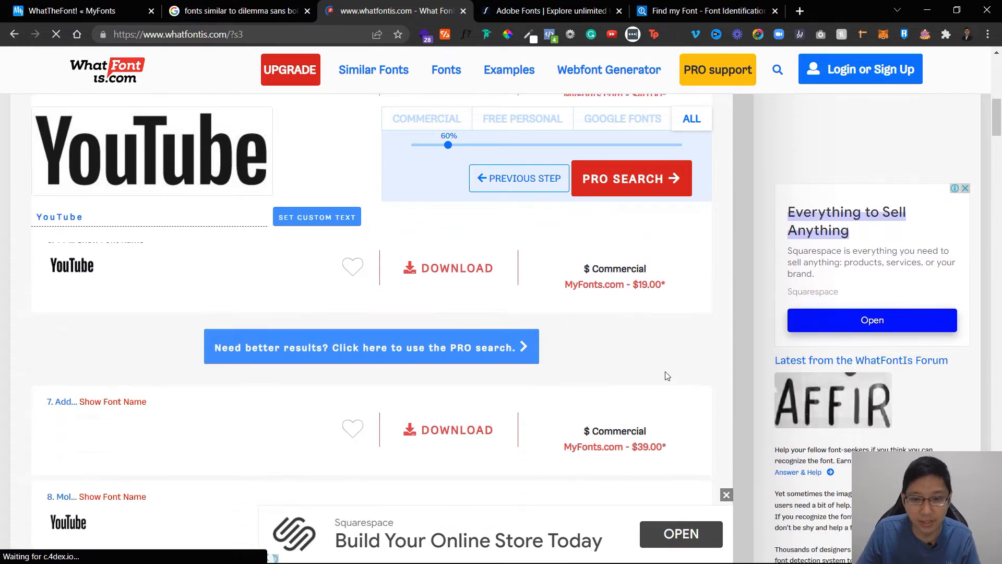
scroll(593, 416, down, 4)
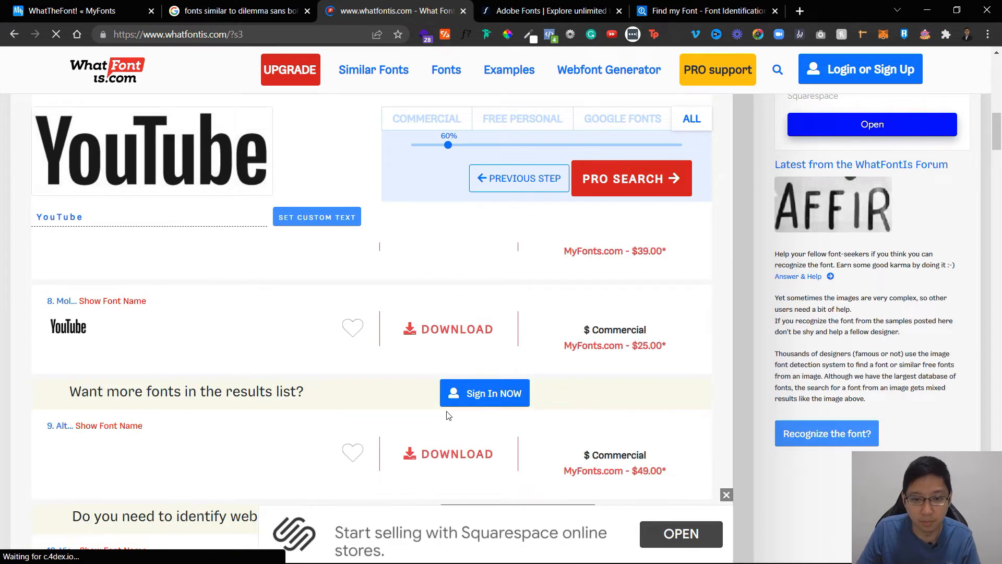
scroll(632, 445, up, 14)
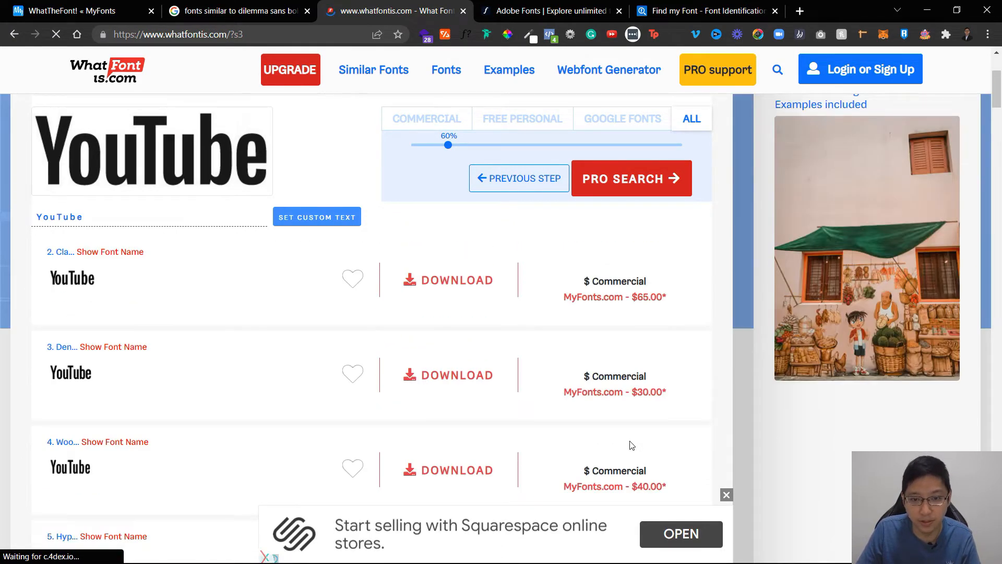
- Go back to the character input stage, restrict the results to free fonts only, and resubmit the search
scroll(317, 275, up, 3)
click(537, 182)
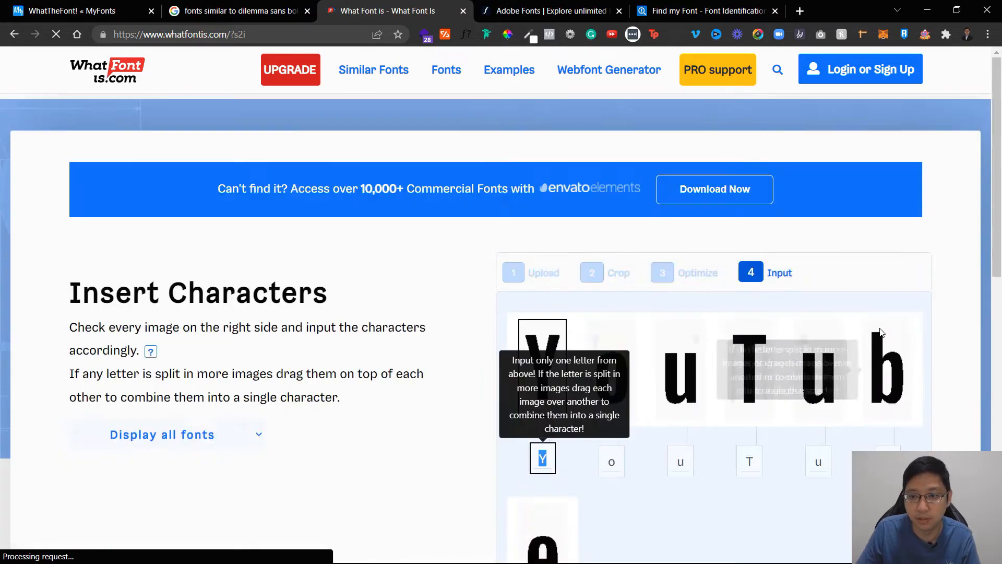
scroll(732, 346, down, 3)
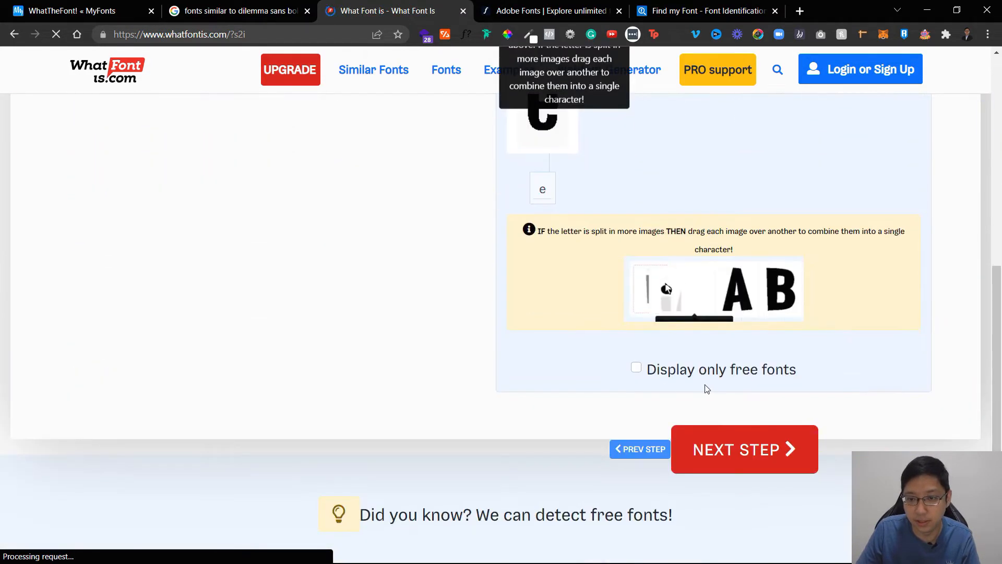
click(637, 368)
click(757, 439)
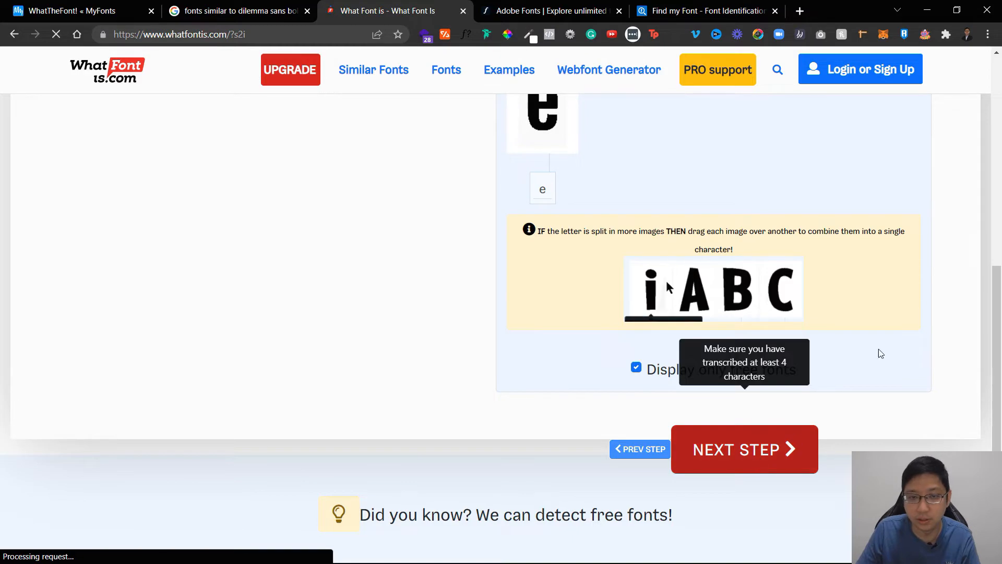
- Look through the free-for-personal-use fonts matching the YouTube wordmark
scroll(555, 329, down, 5)
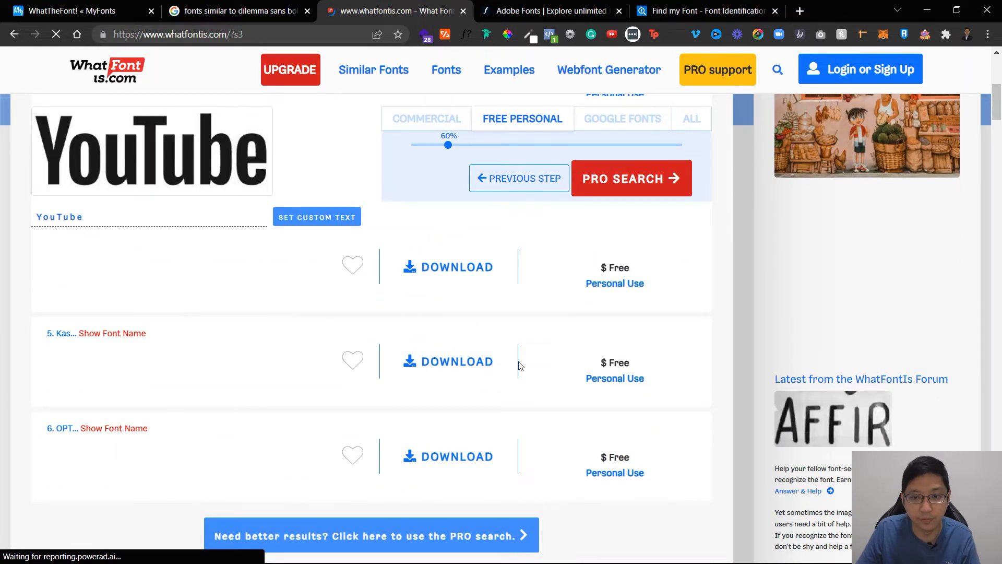
scroll(272, 276, up, 5)
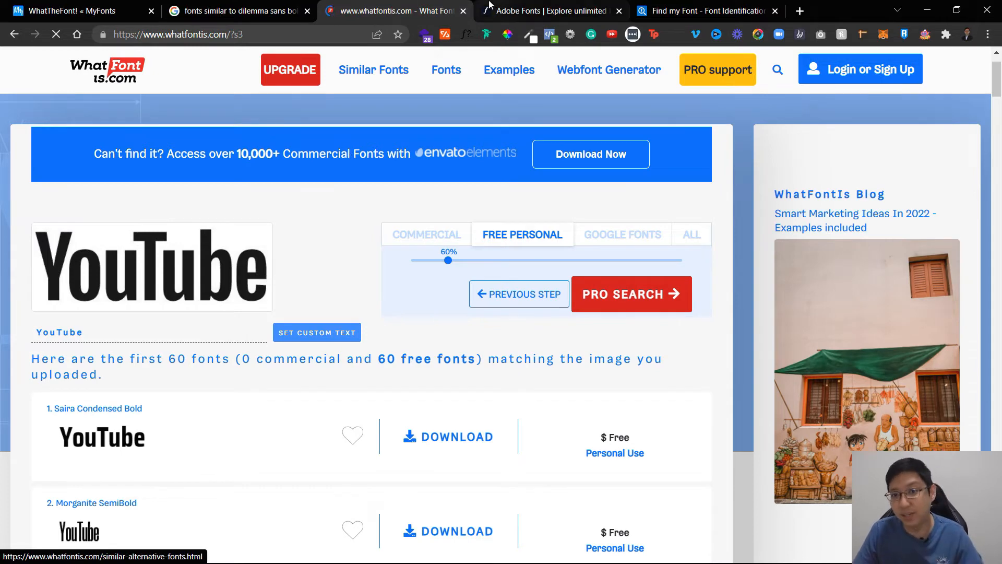
- Switch to Adobe Fonts and start an image search with the logo file download.png
click(513, 6)
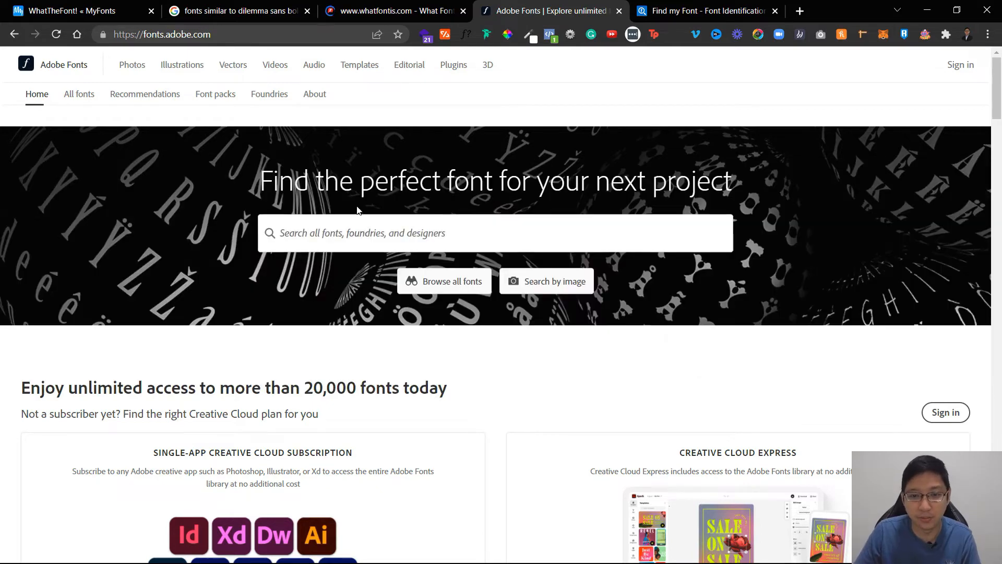
click(554, 283)
double_click(340, 188)
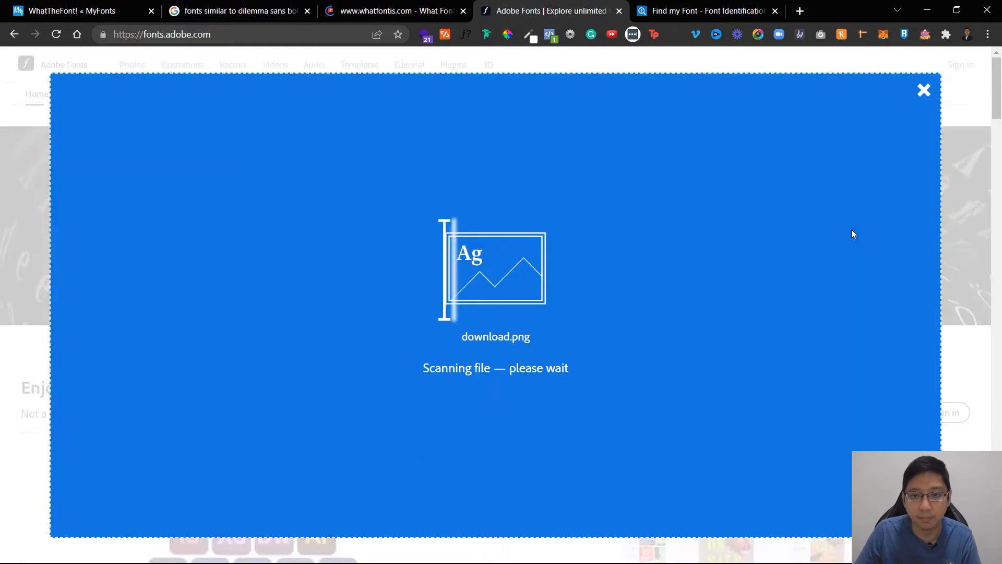
- Accept the suggested region around the YouTube wordmark and the recognized text YouTube to get similar fonts
scroll(732, 277, down, 1)
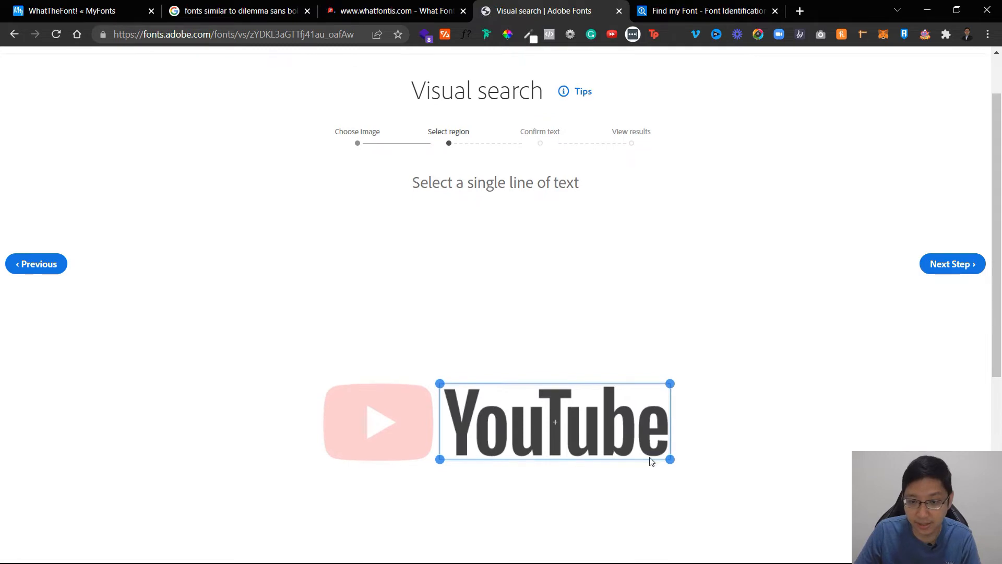
scroll(793, 376, down, 3)
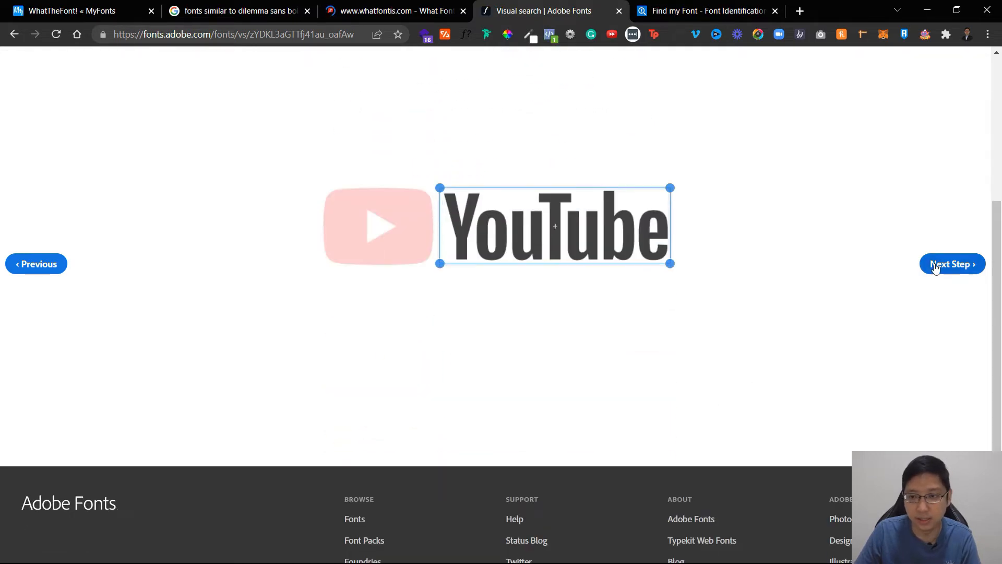
click(939, 264)
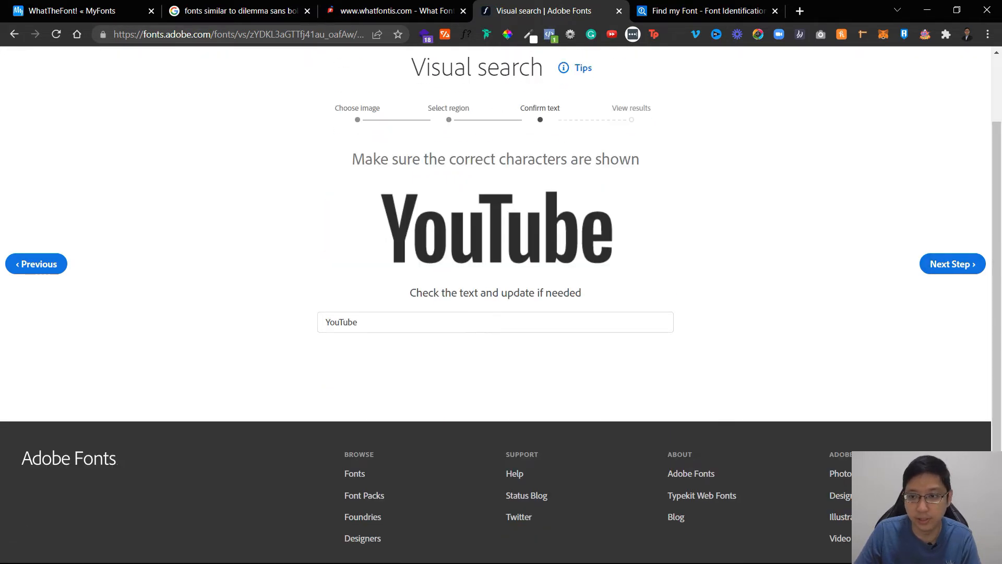
click(956, 264)
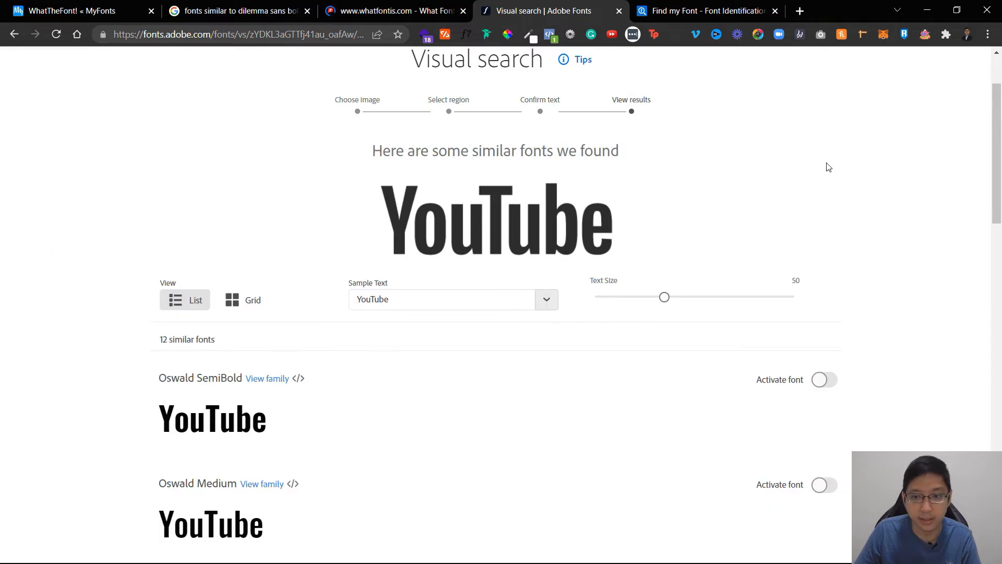
- Examine the list of similar Adobe fonts and compare their previews with the YouTube wordmark
scroll(827, 165, down, 1)
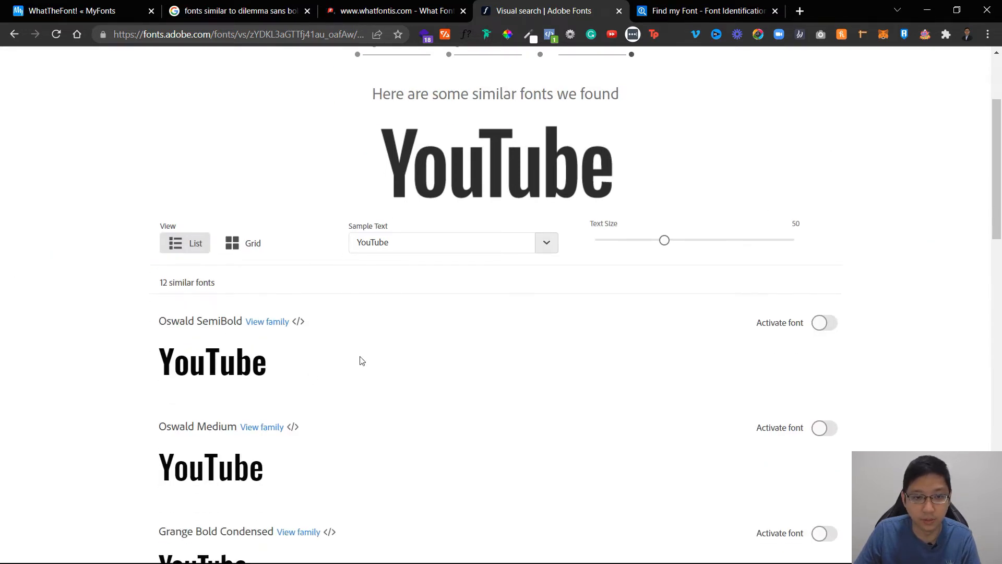
scroll(362, 360, down, 1)
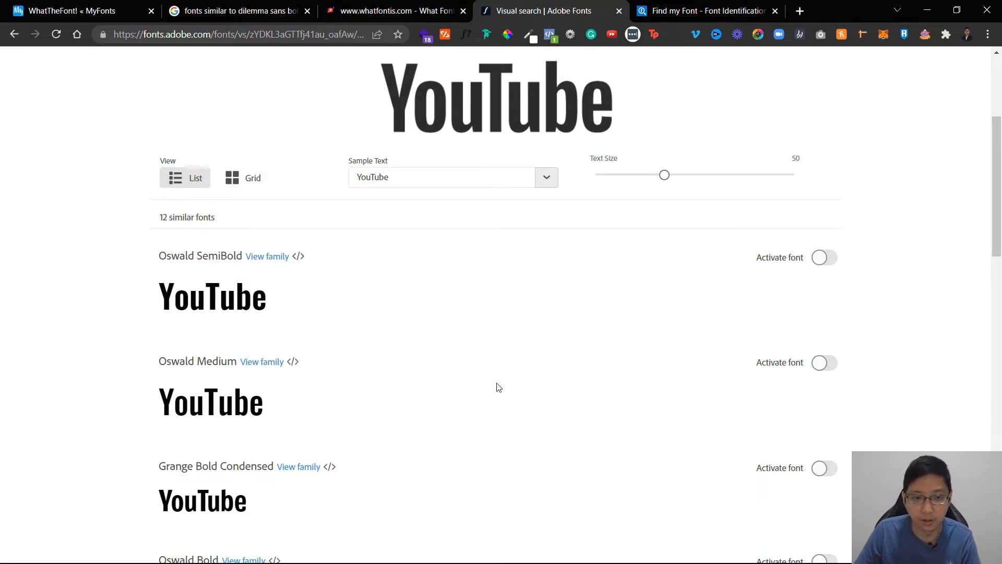
scroll(499, 387, down, 1)
scroll(337, 332, down, 3)
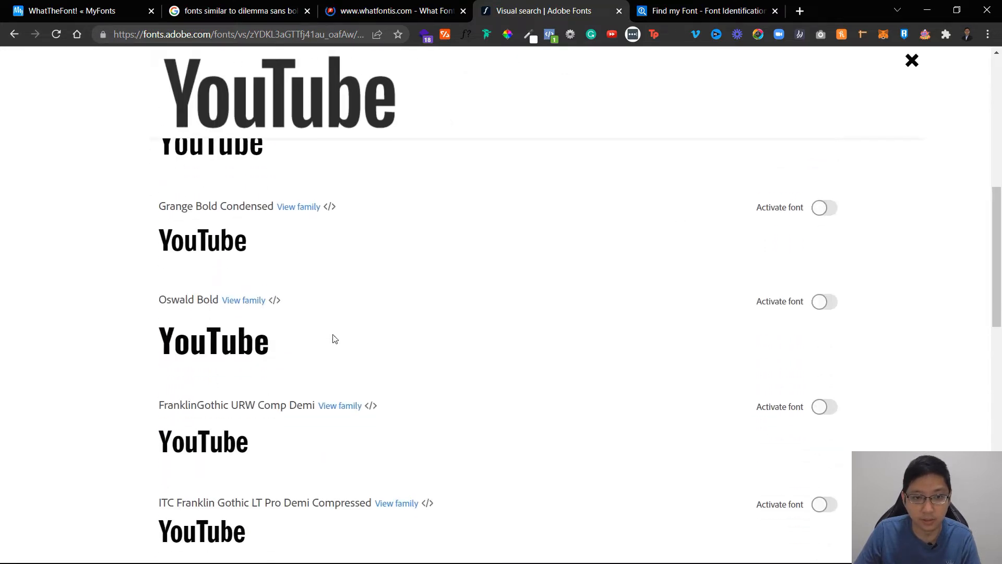
scroll(403, 448, down, 5)
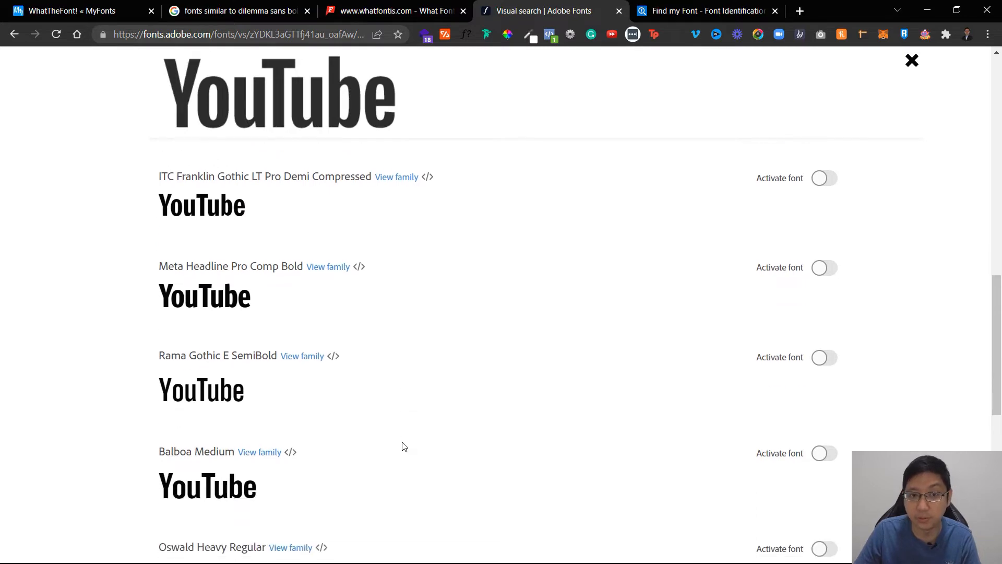
scroll(403, 446, up, 10)
scroll(701, 304, down, 2)
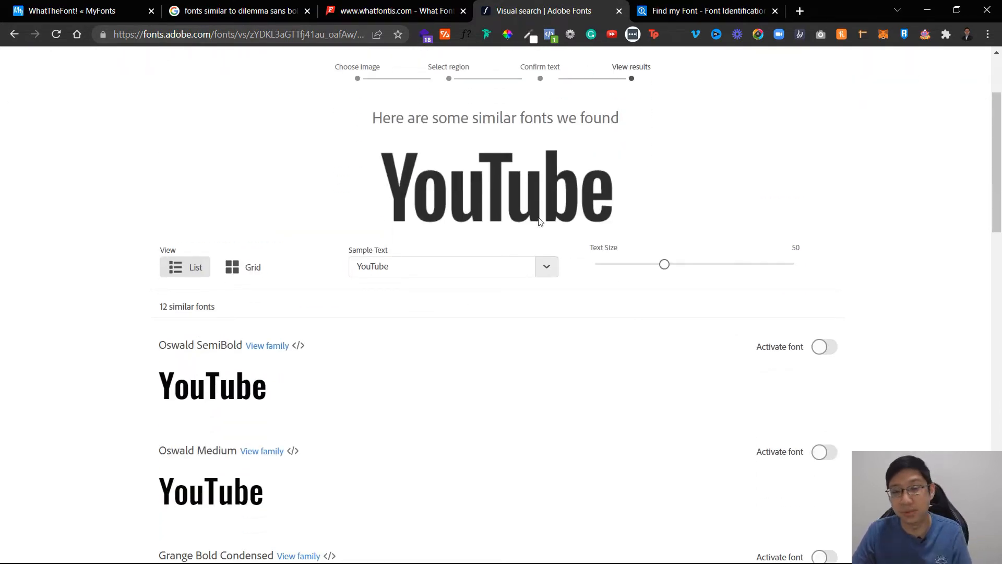
scroll(513, 194, up, 2)
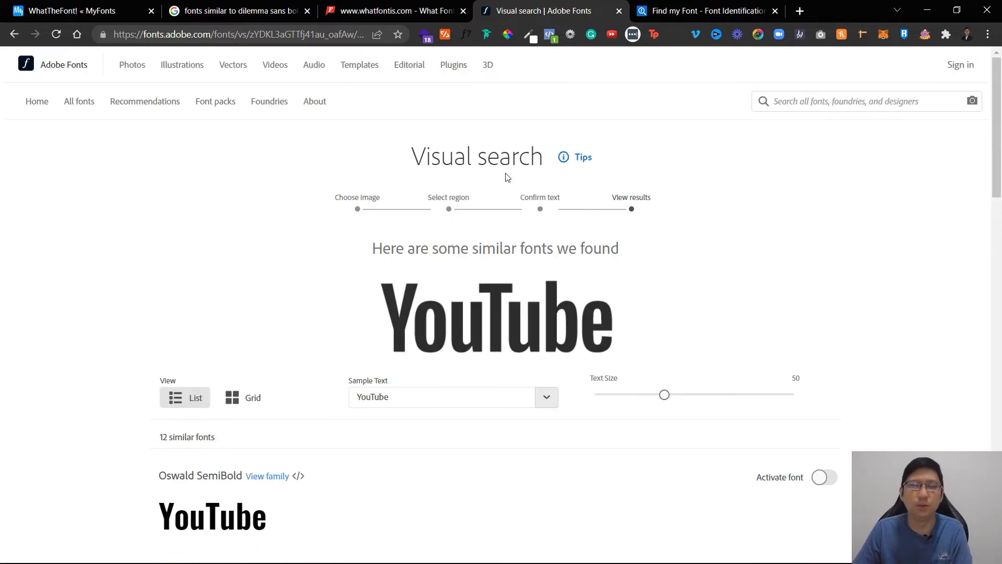
- Switch to the Find my Font website and examine its features and the terms of its Free, Pro and Mobile editions
key(ctrl+Tab)
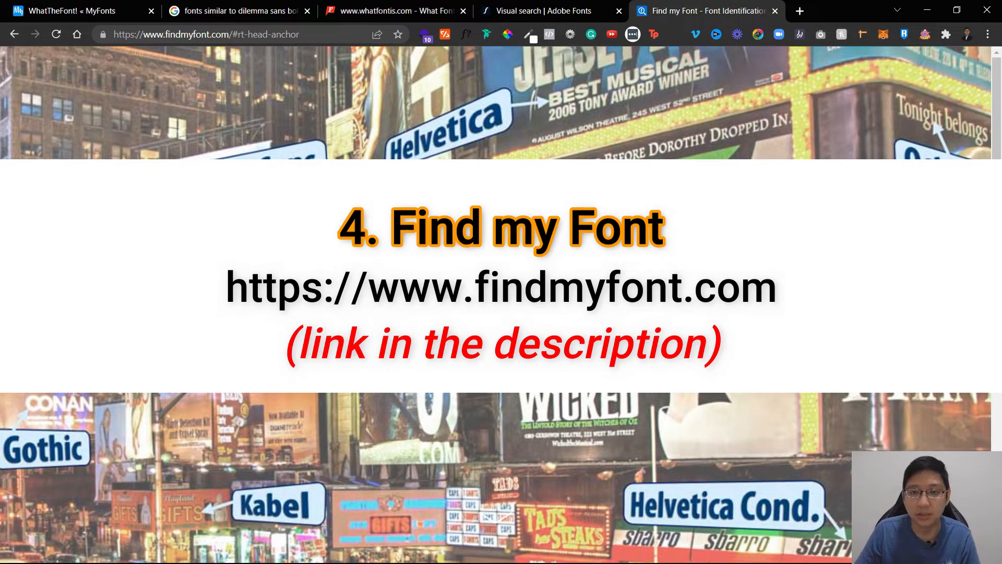
scroll(670, 259, down, 10)
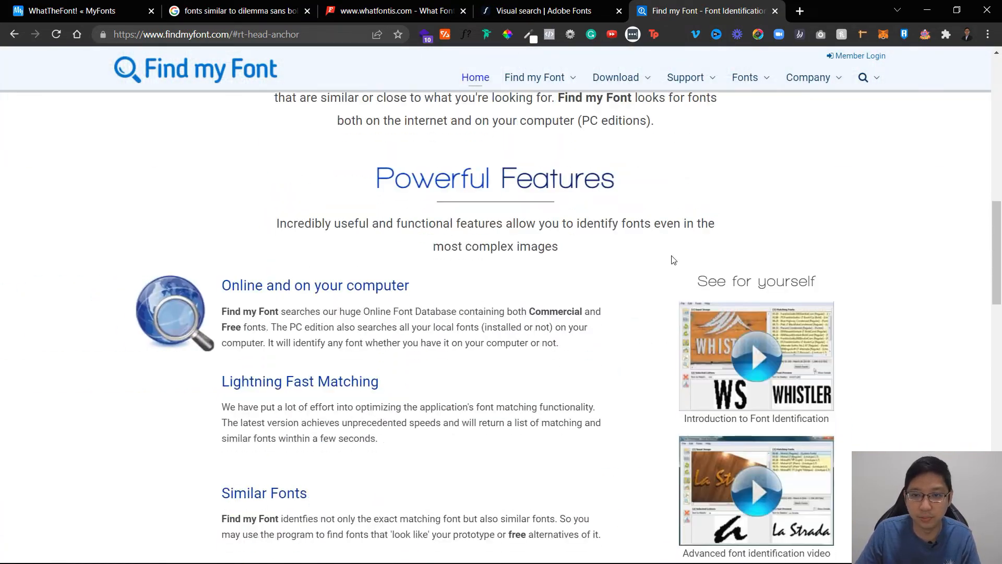
scroll(668, 255, down, 12)
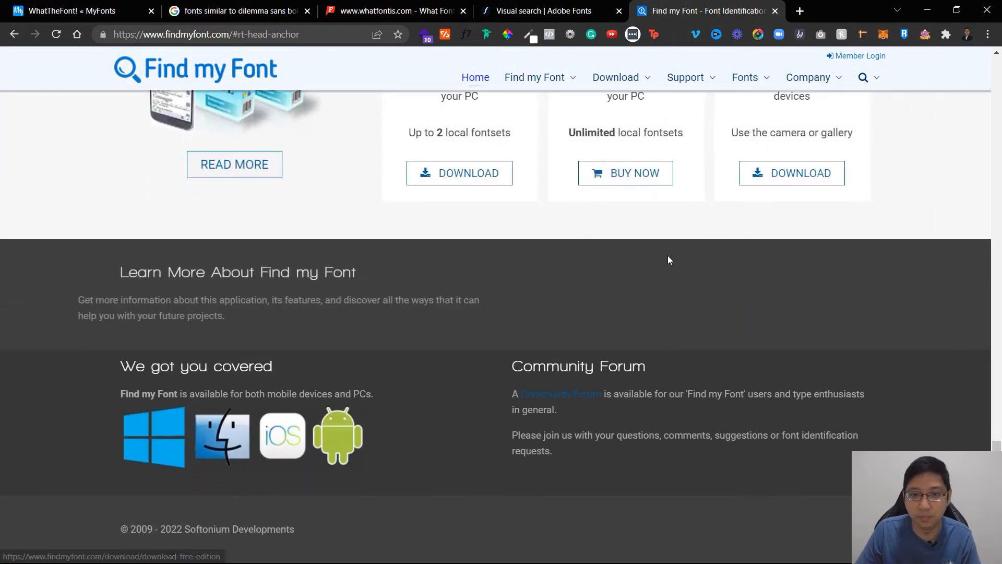
scroll(668, 256, up, 5)
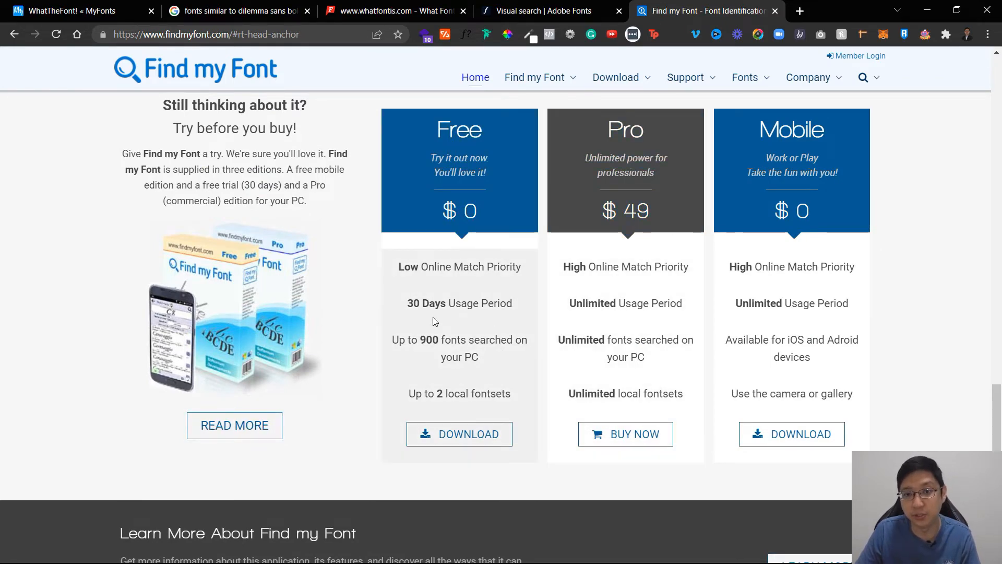
scroll(552, 381, up, 10)
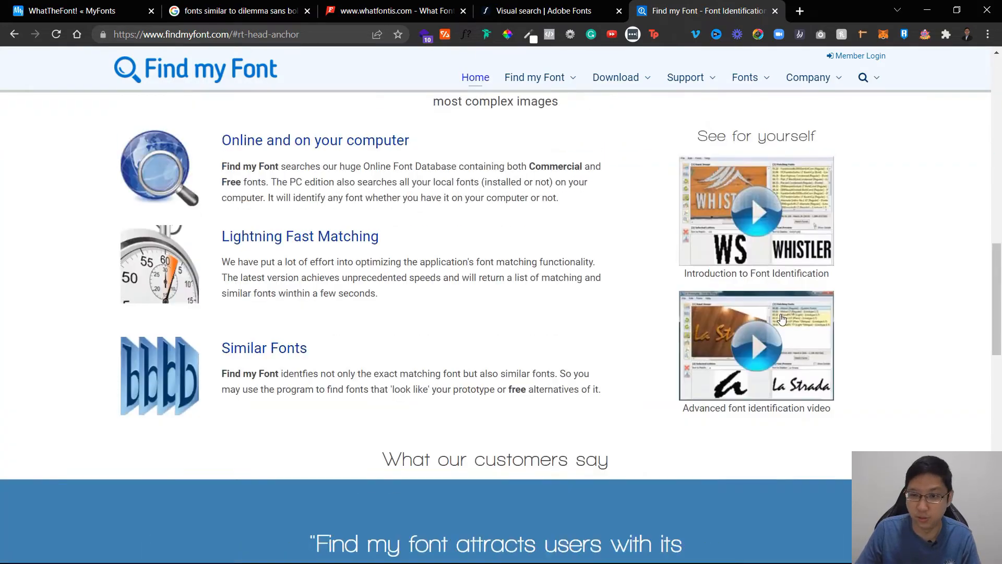
scroll(781, 319, down, 10)
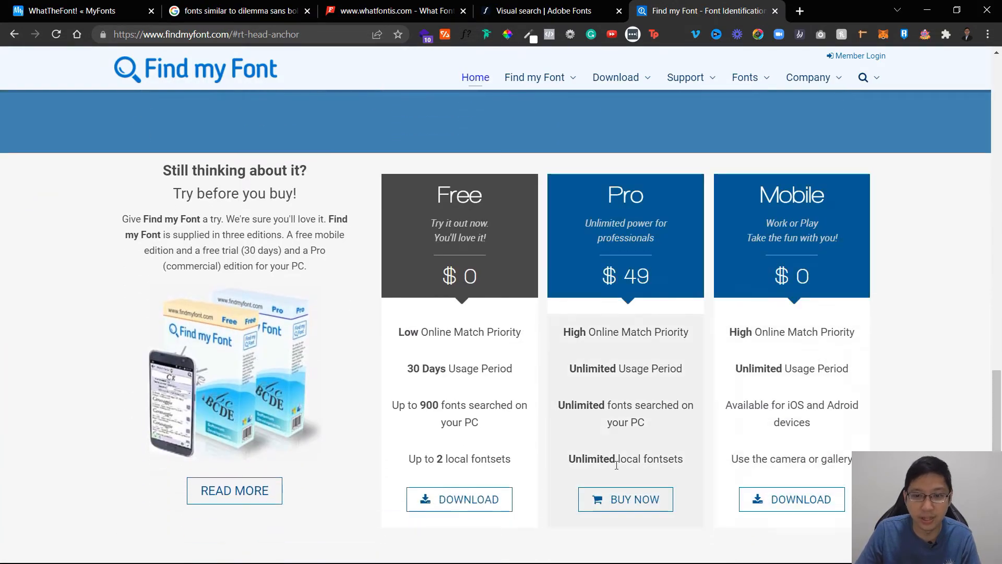
scroll(655, 353, up, 20)
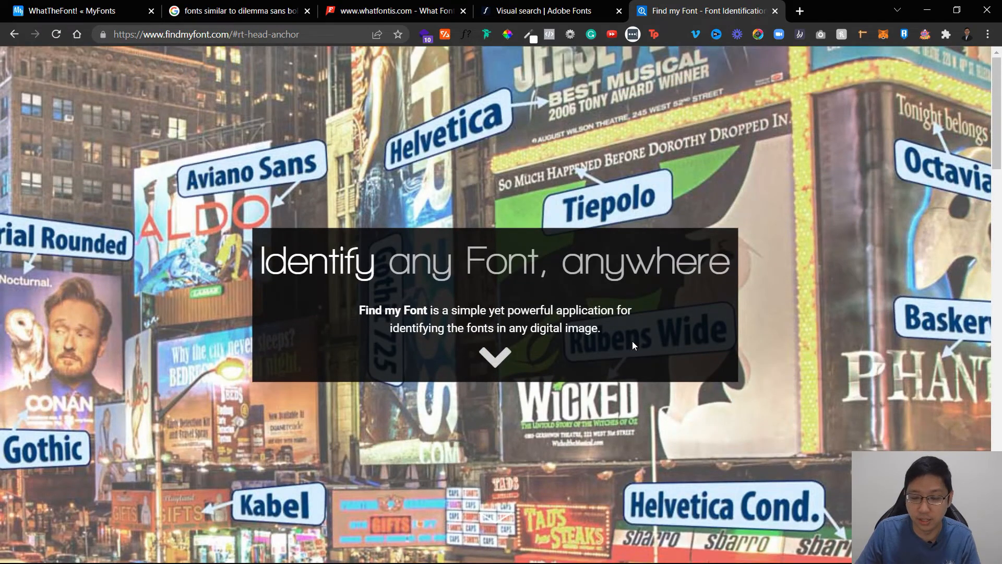
scroll(632, 345, down, 5)
scroll(633, 345, down, 3)
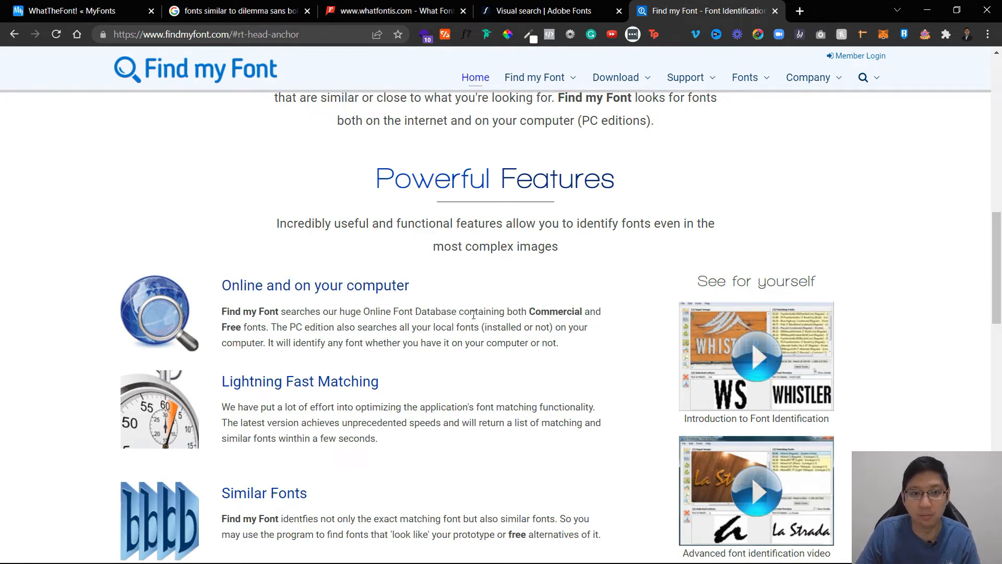
click(79, 5)
click(391, 11)
click(718, 4)
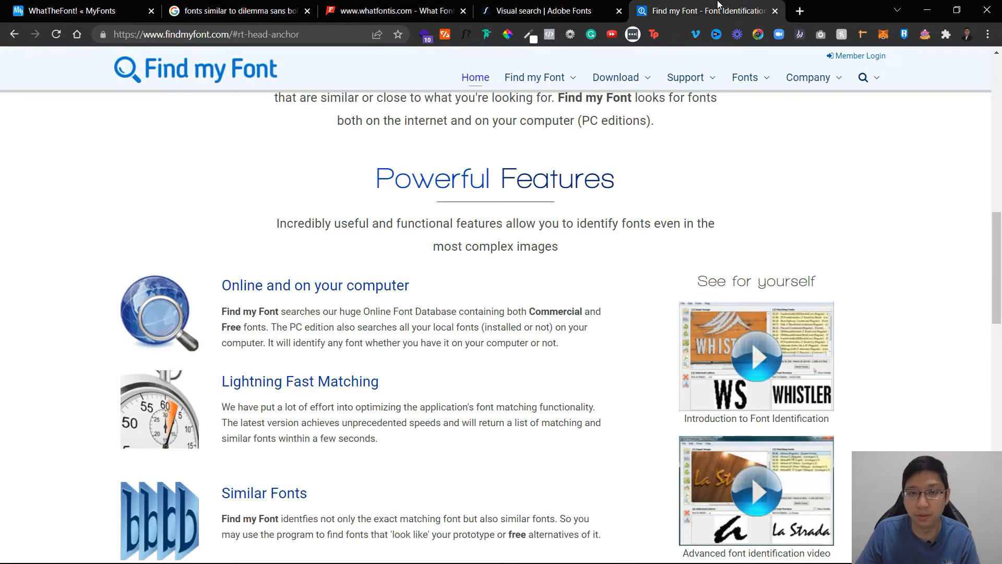
scroll(797, 253, down, 15)
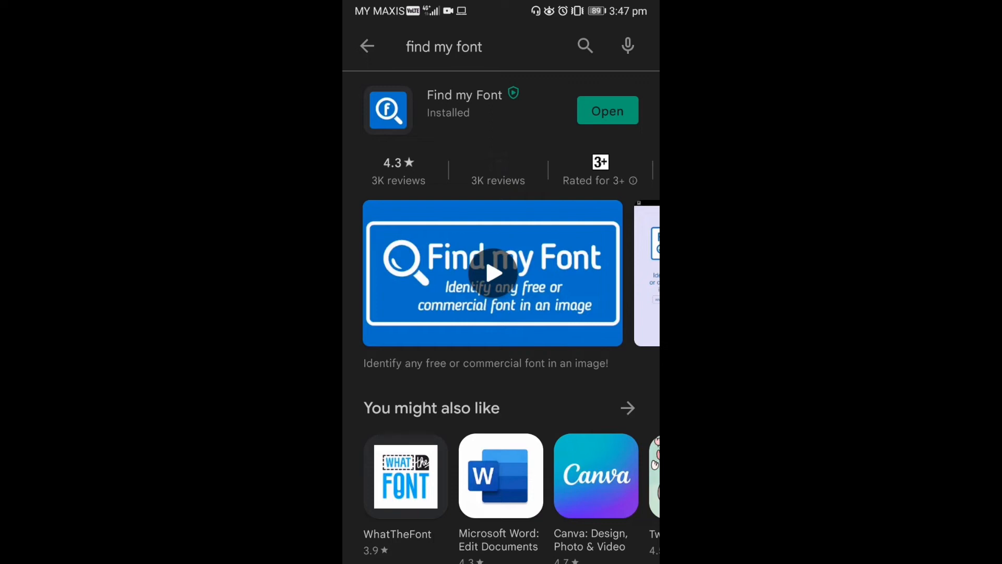
- Check the Find my Font listing in the mobile app store and launch the installed app
scroll(528, 188, down, 2)
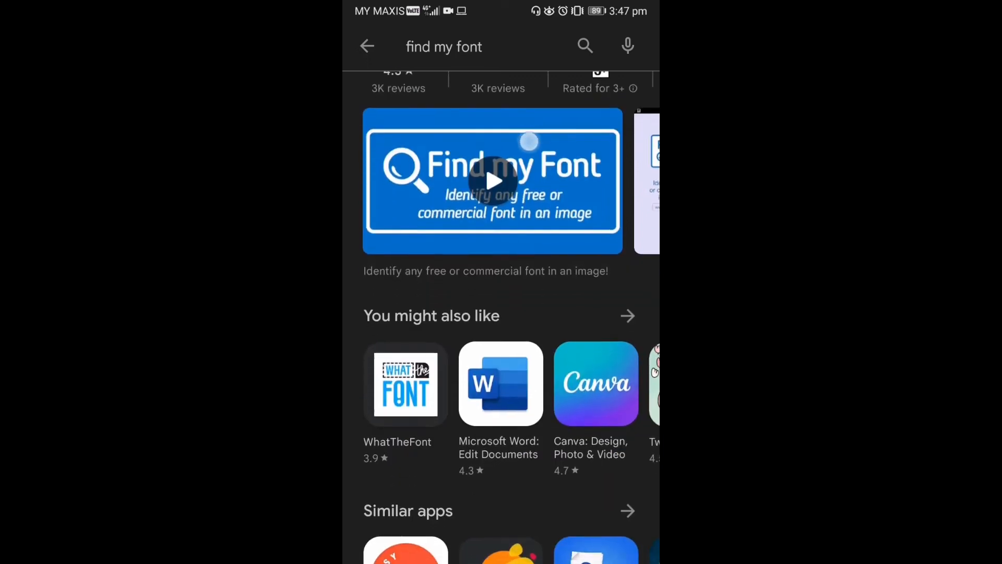
scroll(514, 188, up, 2)
click(608, 110)
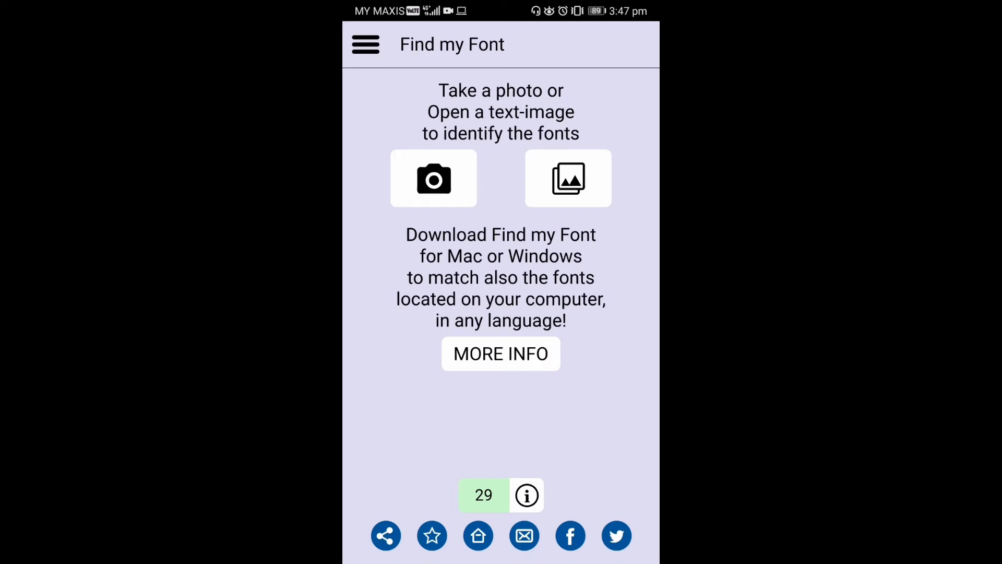
- Capture a photo of the YouTube logo with its wordmark in the alignment frame, and dismiss the letter selection instructions
click(441, 177)
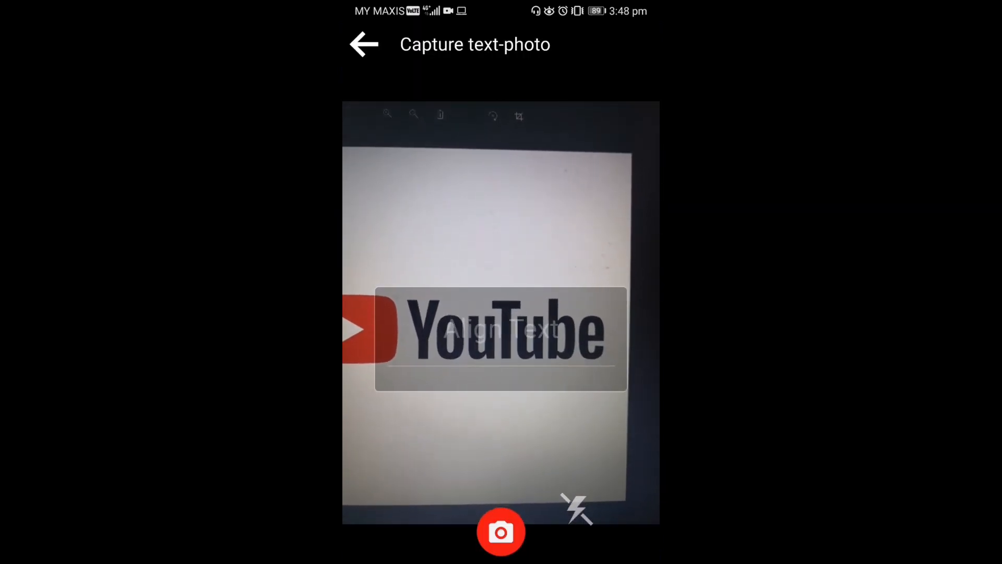
click(500, 532)
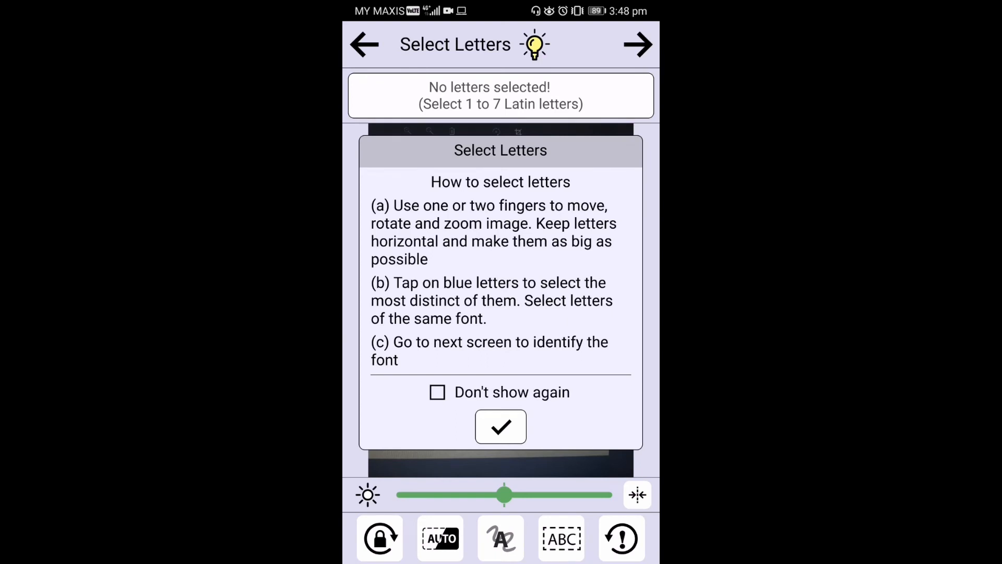
click(501, 426)
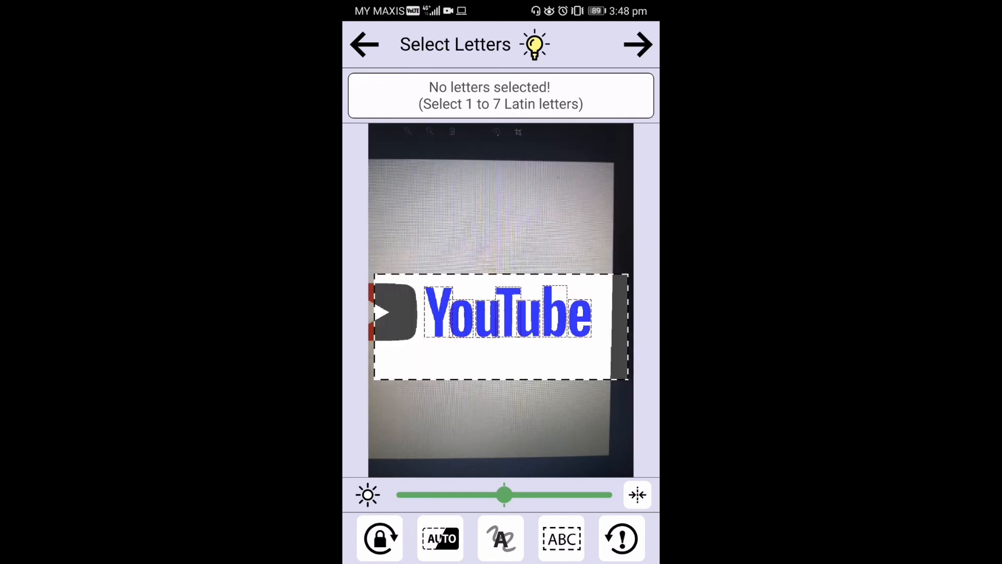
- Select the letters Y, o, u, T, u, b and e in the captured photo and proceed to font matching
click(638, 44)
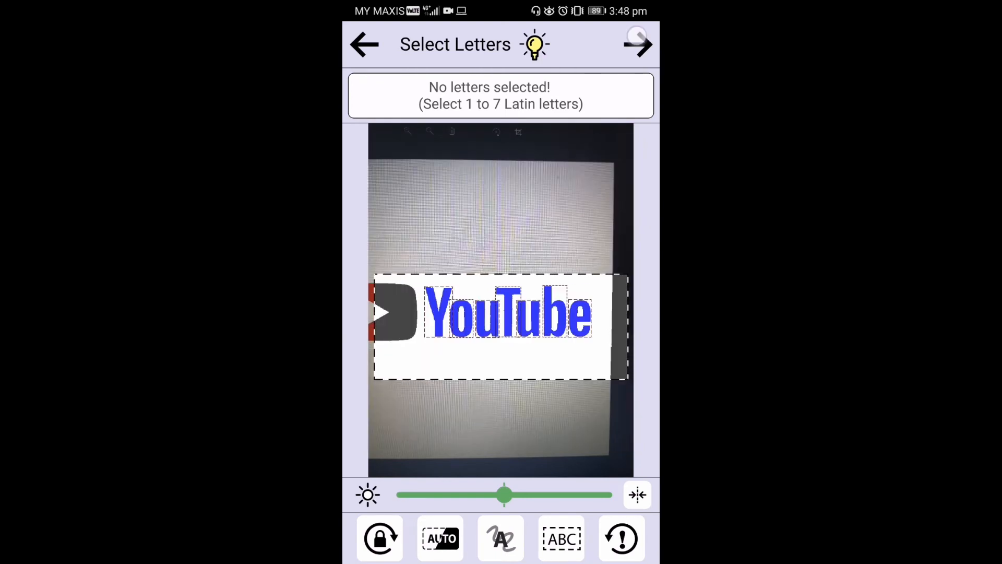
click(439, 312)
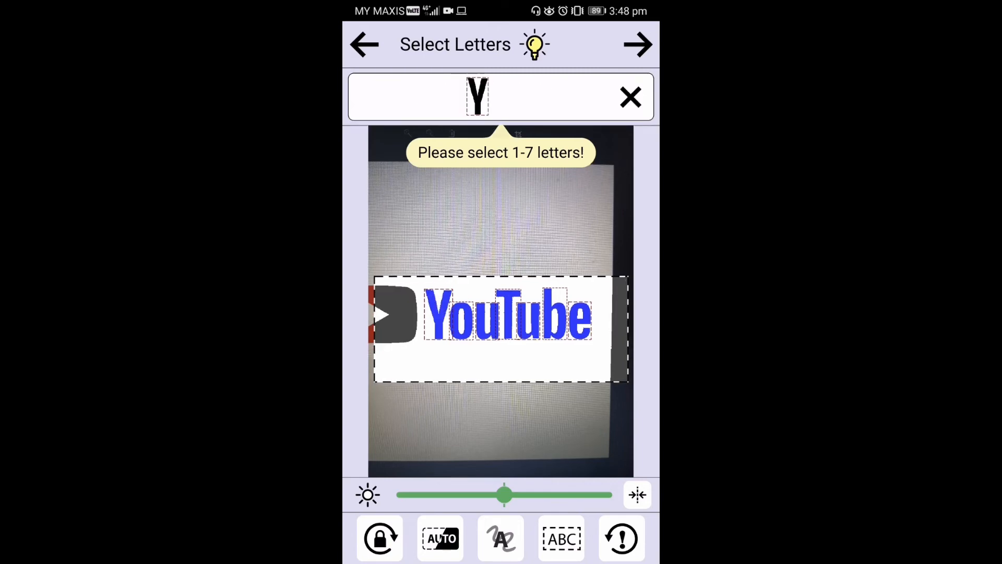
click(463, 321)
click(488, 323)
click(504, 309)
click(532, 320)
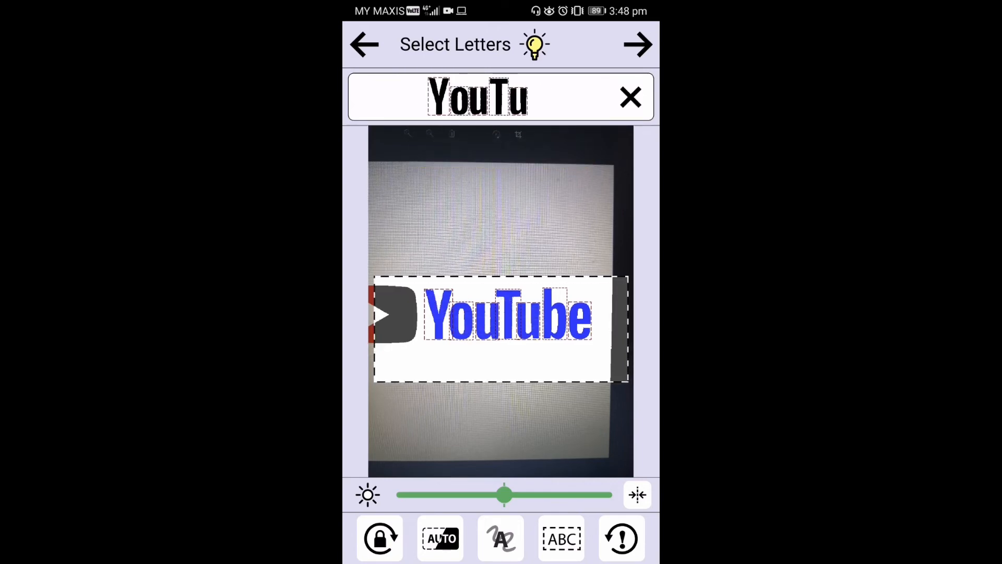
click(555, 314)
click(578, 319)
click(638, 45)
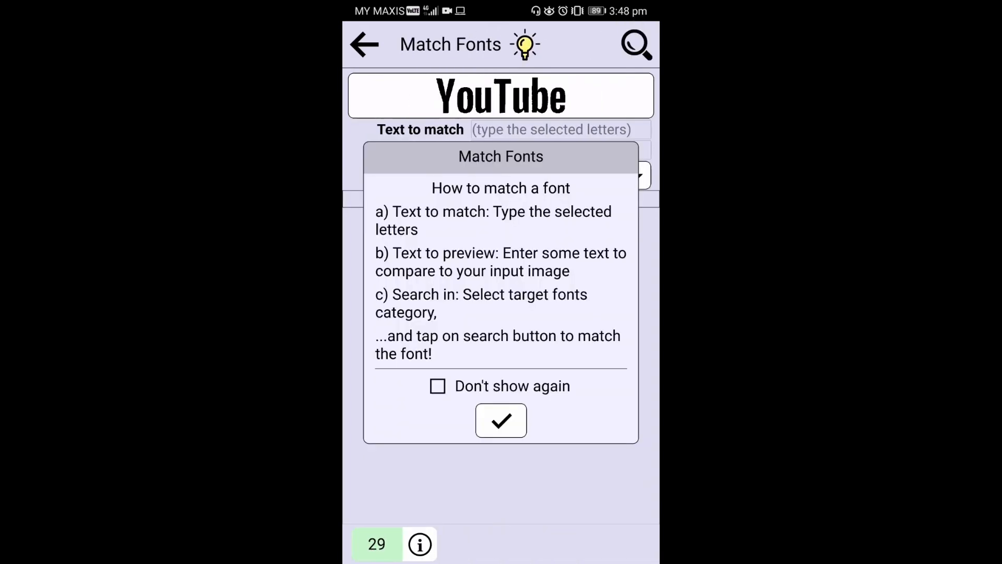
- Dismiss the matching instructions, enter YouTube as the text to match, and run the font search in All Fonts
click(501, 420)
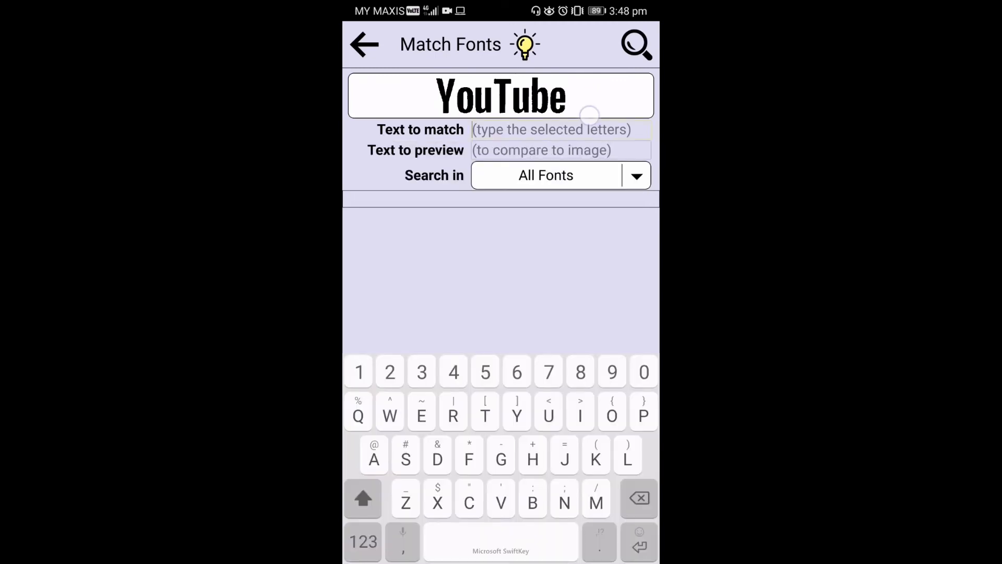
click(578, 128)
text(You)
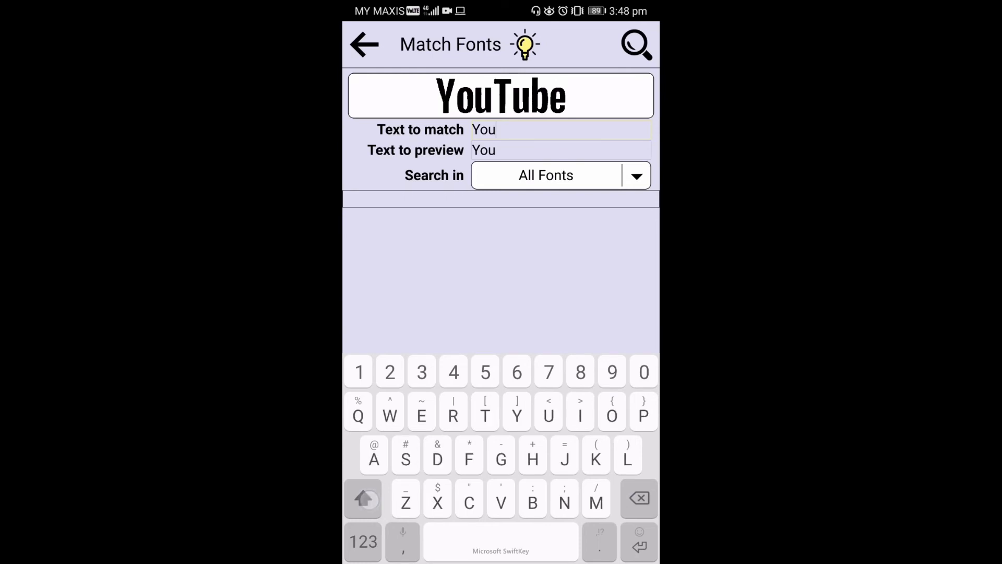
text(Tube)
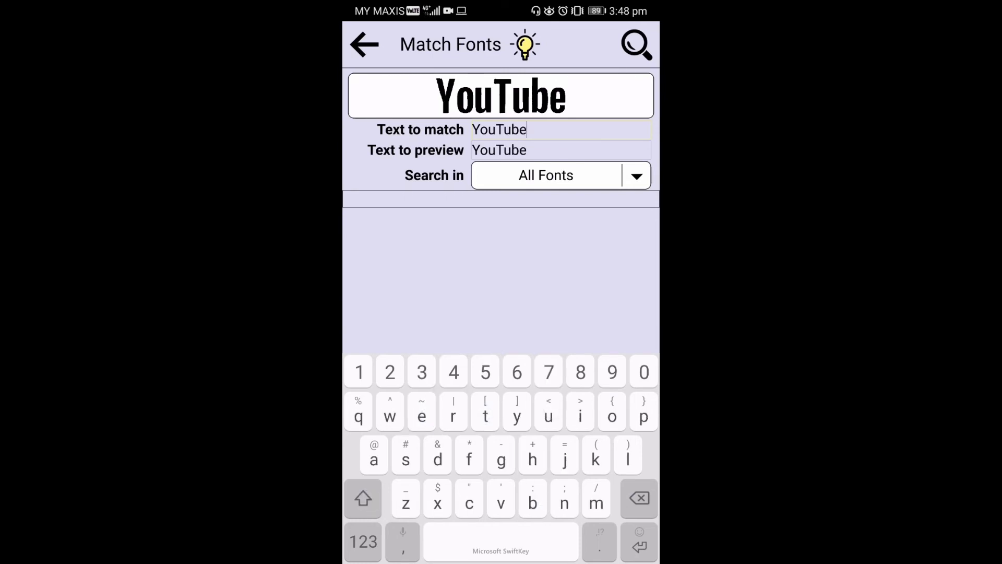
click(635, 44)
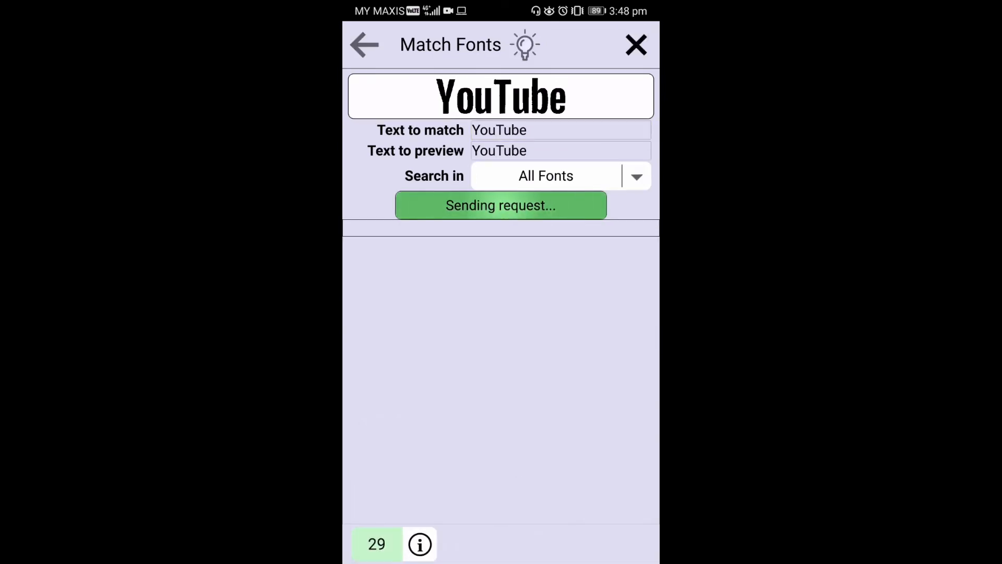
- Examine the list of matching fonts, comparing their previews, match percentages and licence types with the captured wordmark
drag(574, 442, 598, 321)
drag(550, 457, 583, 320)
drag(550, 451, 566, 381)
drag(579, 282, 555, 441)
drag(575, 303, 555, 452)
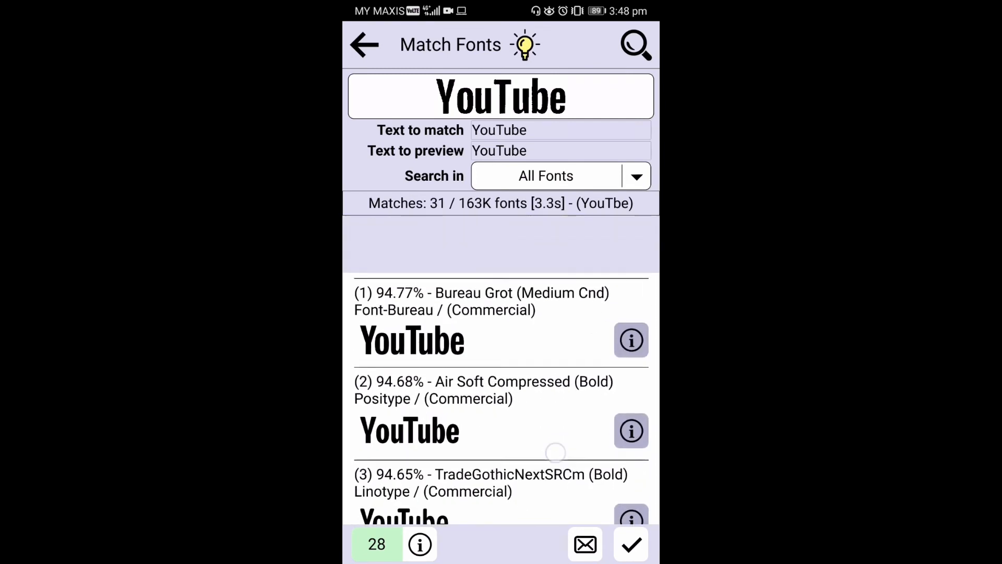
drag(577, 386, 572, 468)
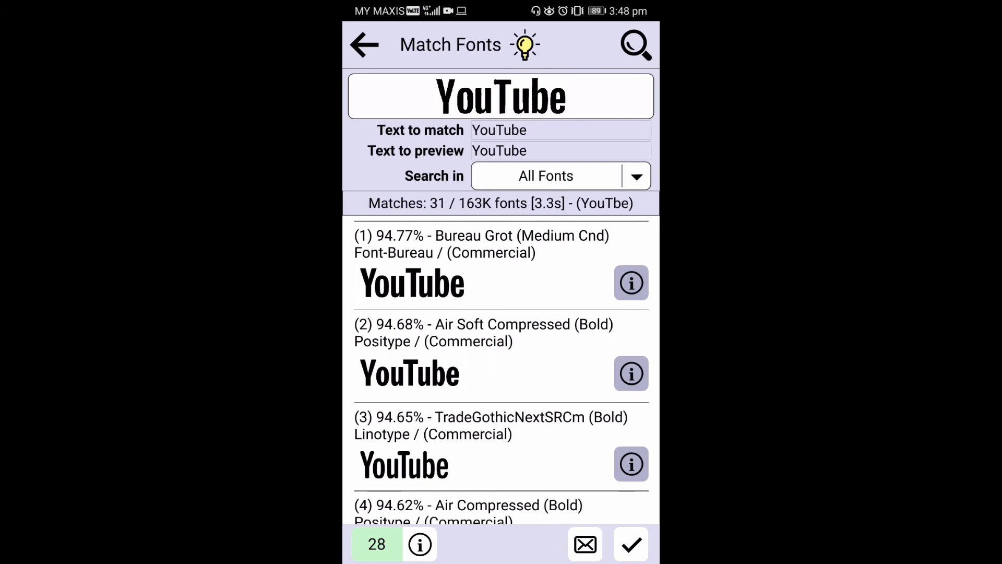
- Rerun the match for YouTube in Google Fonts only and review the suggested free fonts
click(561, 175)
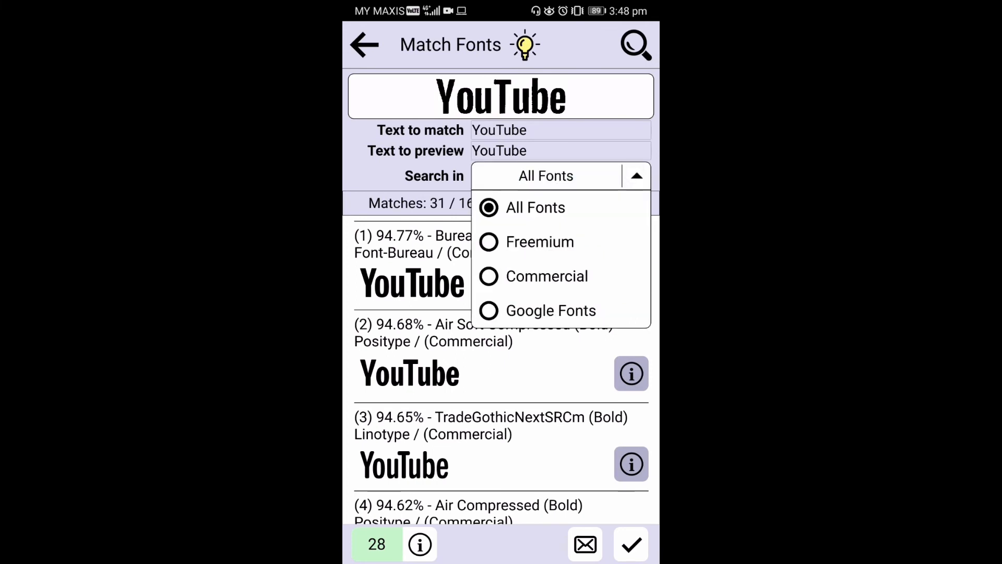
click(551, 311)
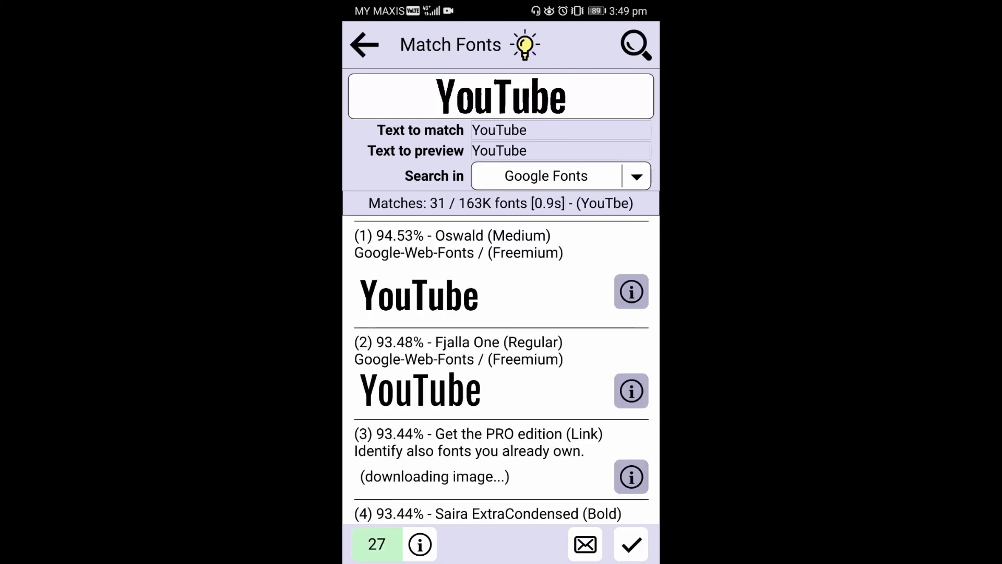
drag(559, 341, 541, 276)
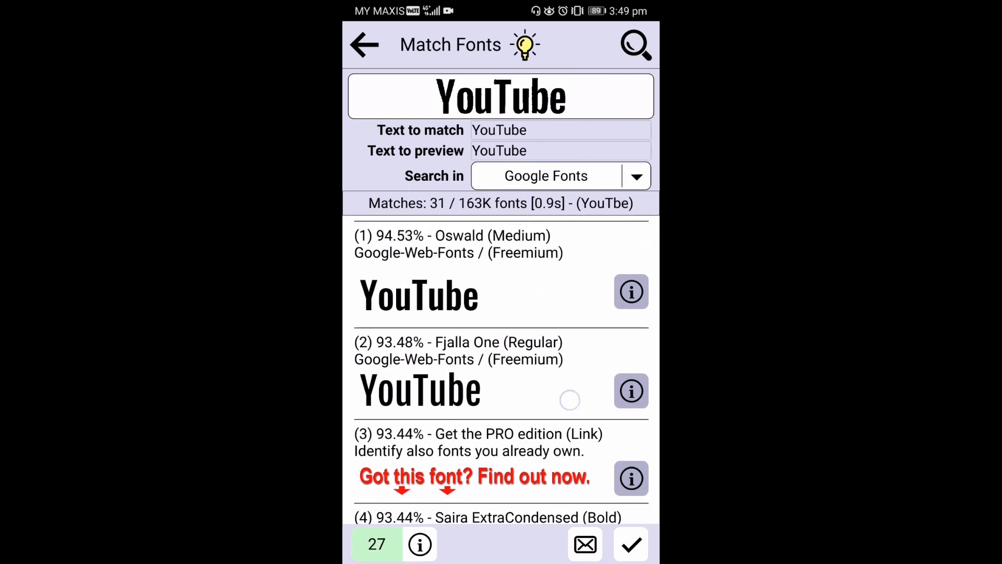
drag(569, 400, 569, 386)
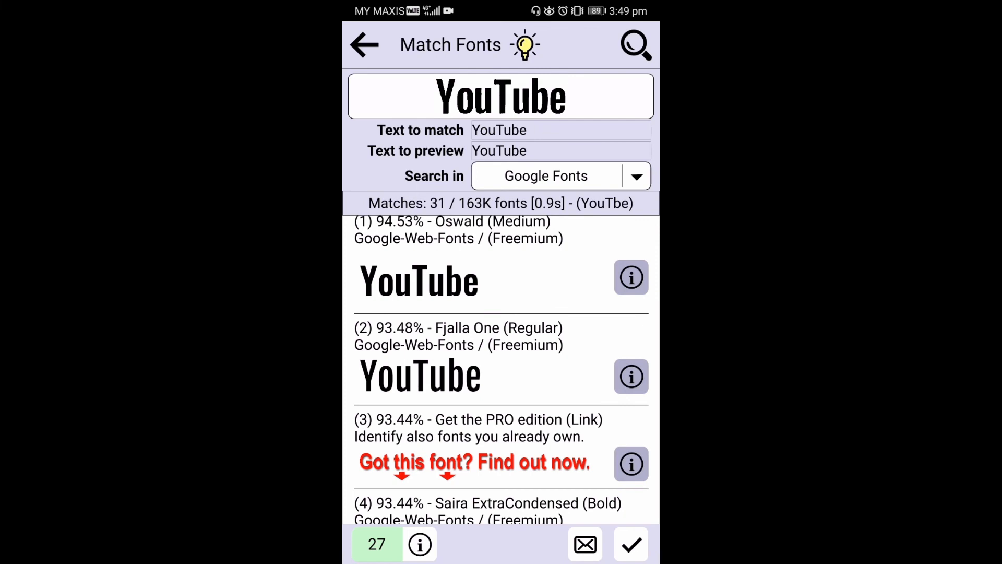